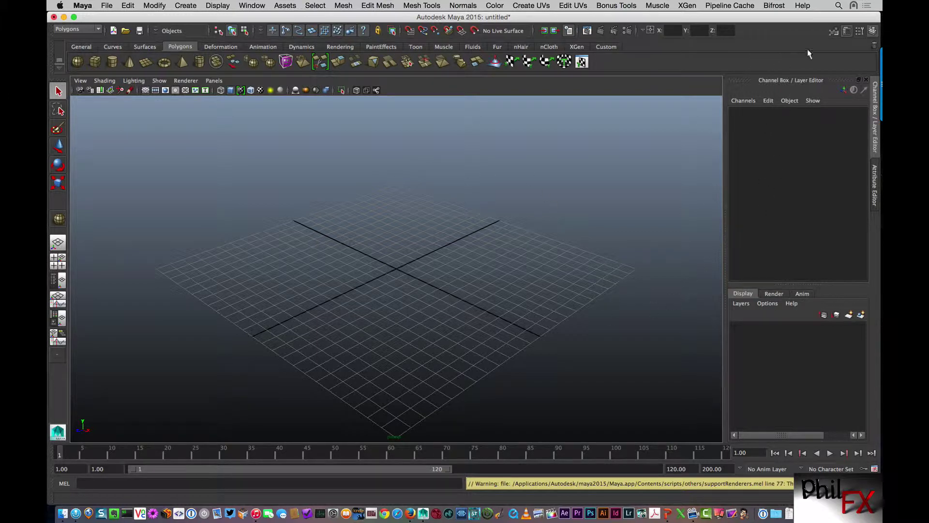
# Swap between the Channel Box / Layer Editor and Attribute Editor, then hide both panels
pyautogui.click(874, 111)
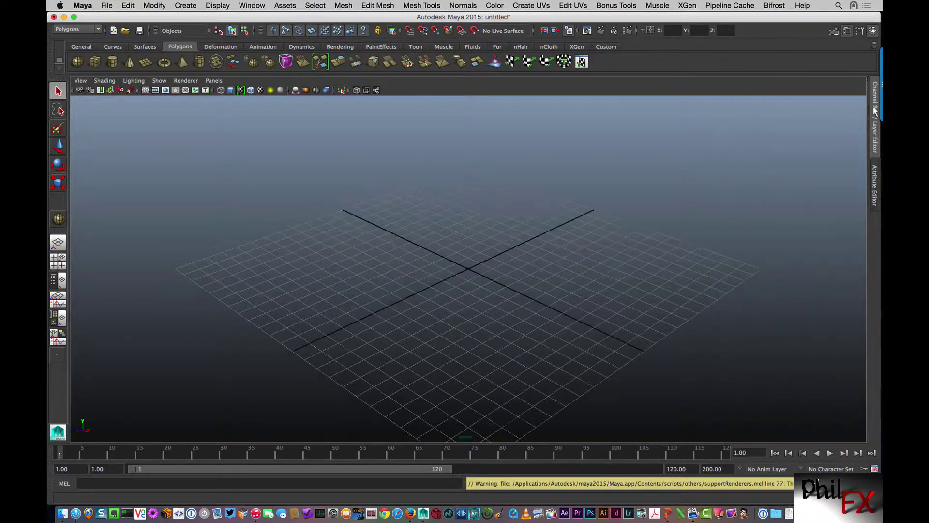
pyautogui.click(874, 187)
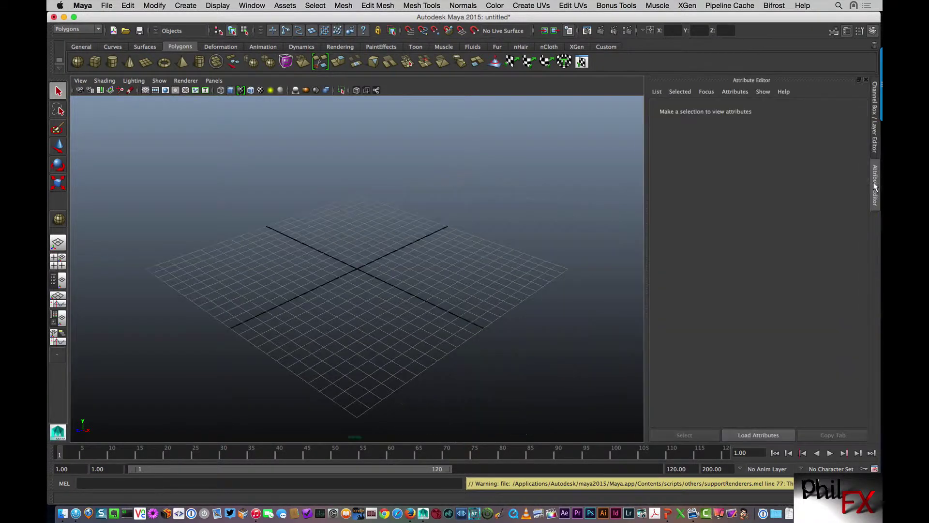
pyautogui.click(874, 143)
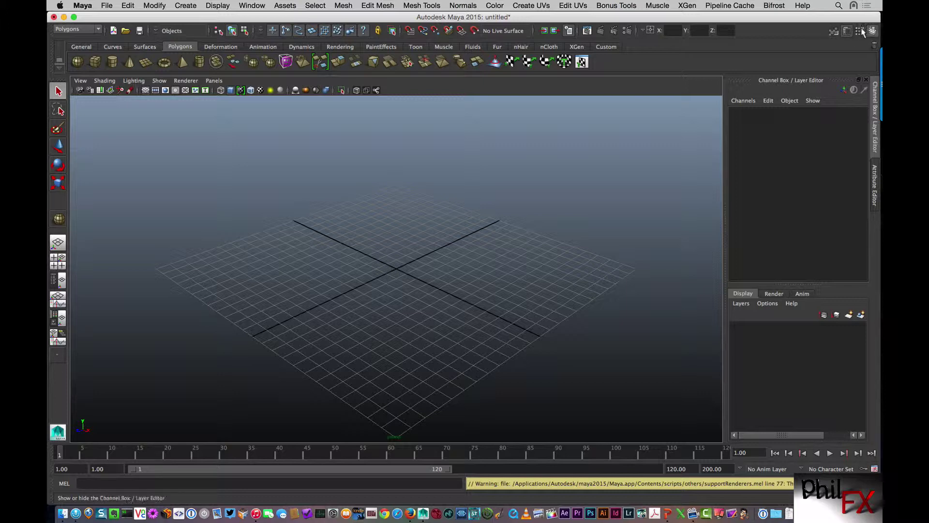
pyautogui.click(846, 32)
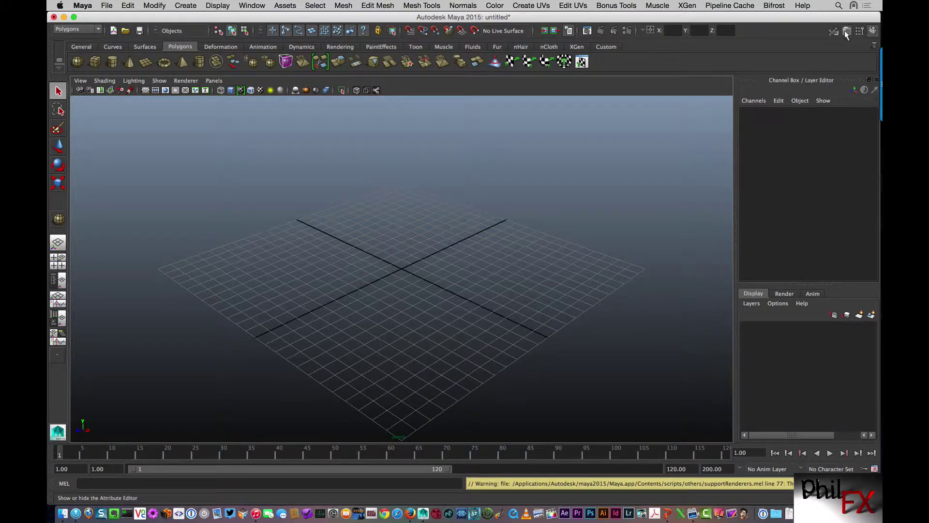
pyautogui.click(871, 31)
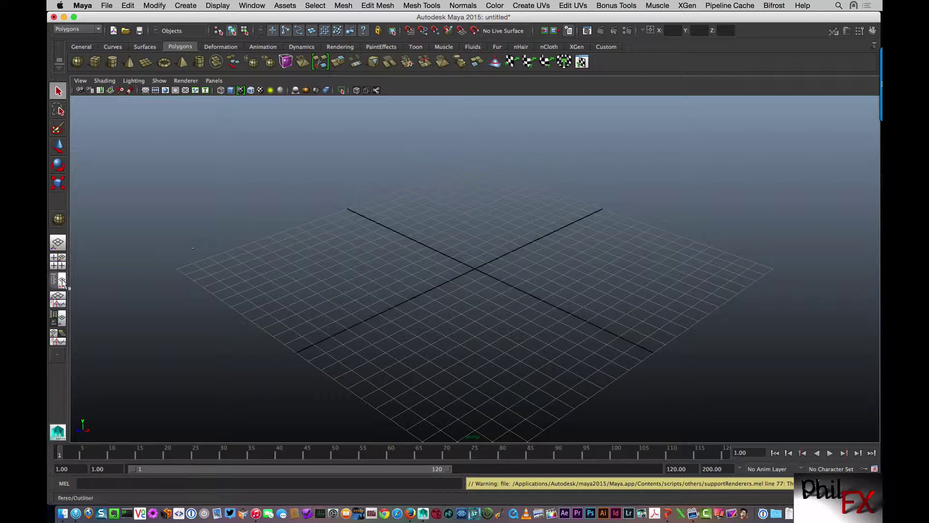
# Switch to the Persp/Outliner layout, narrow the Outliner, and show the Channel Box again
pyautogui.click(62, 281)
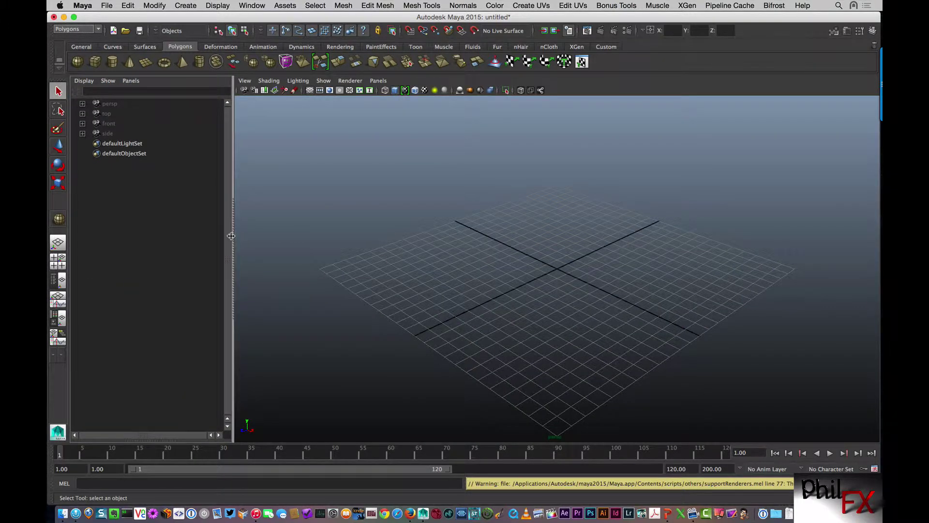
pyautogui.moveTo(225, 235); pyautogui.dragTo(205, 233)
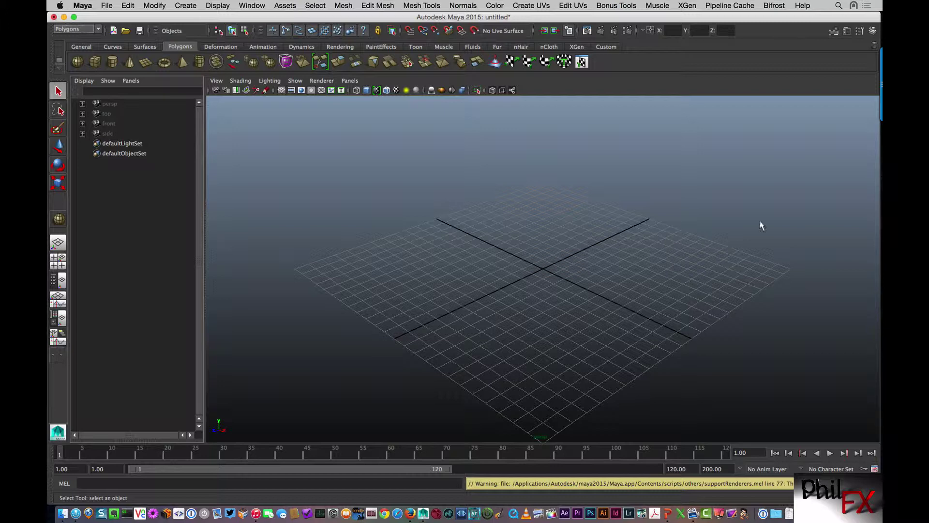
pyautogui.click(872, 31)
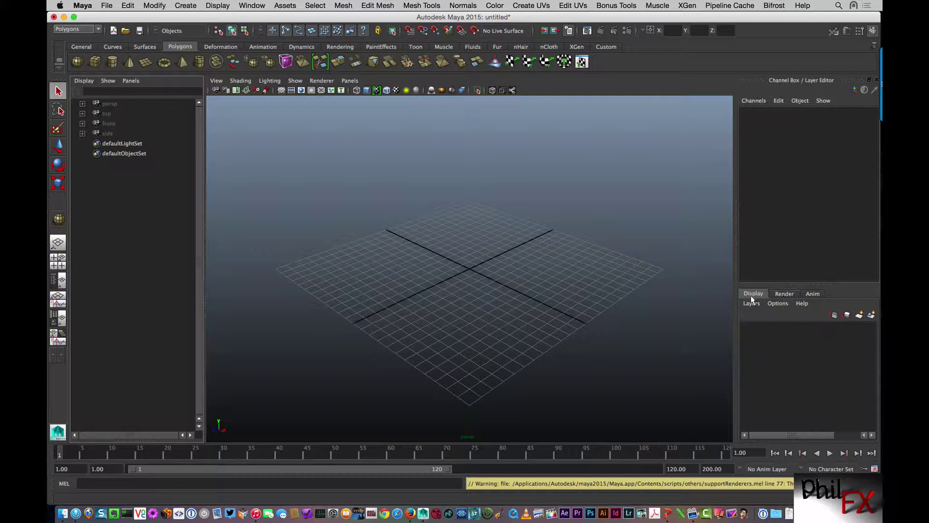
pyautogui.click(782, 295)
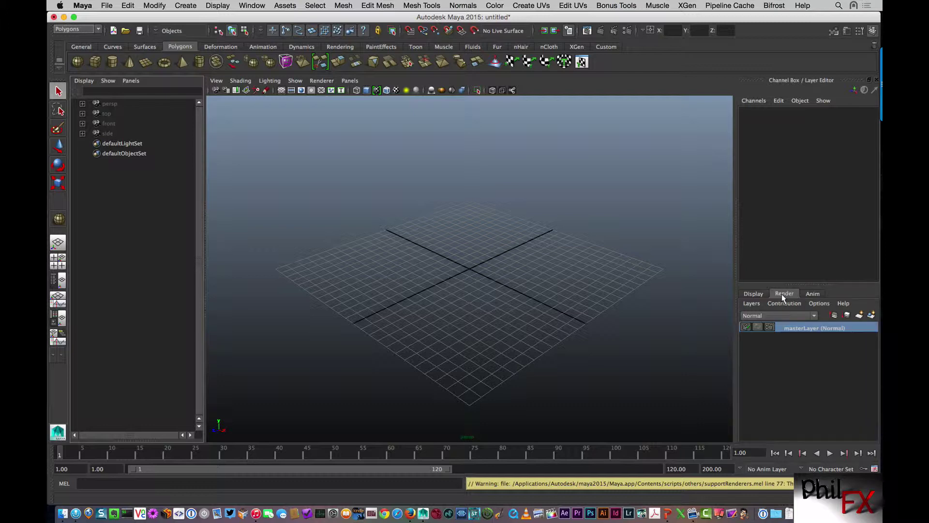
pyautogui.click(811, 294)
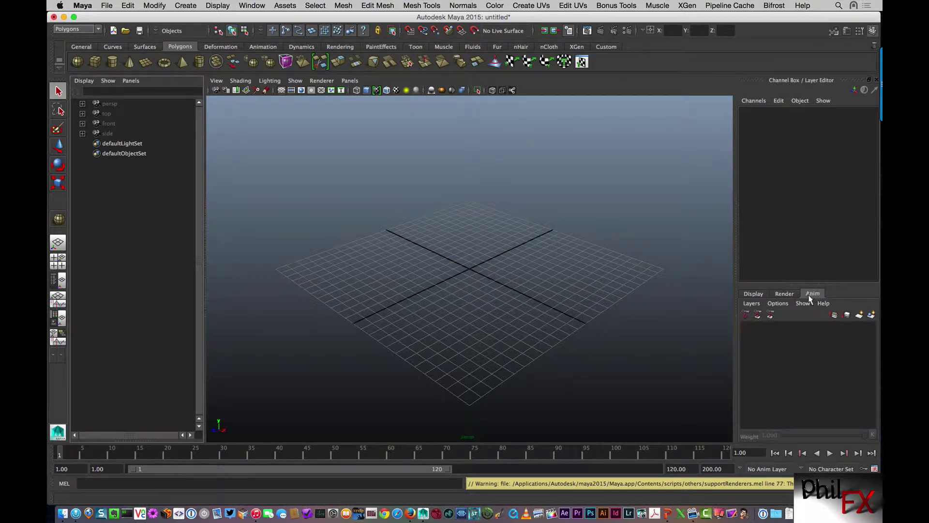
pyautogui.click(752, 292)
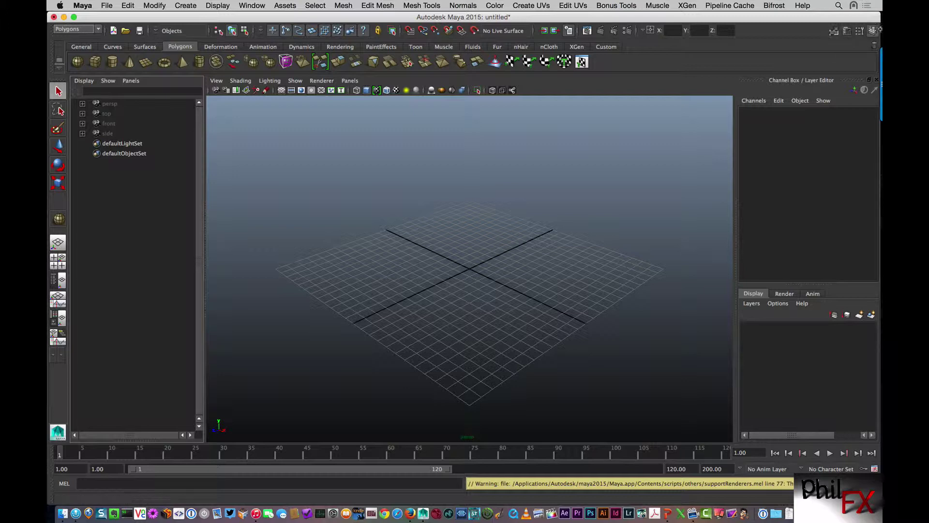
# Show the Attribute Editor and Modeling Toolkit, cycling the right dock through them and the Channel Box
pyautogui.click(846, 32)
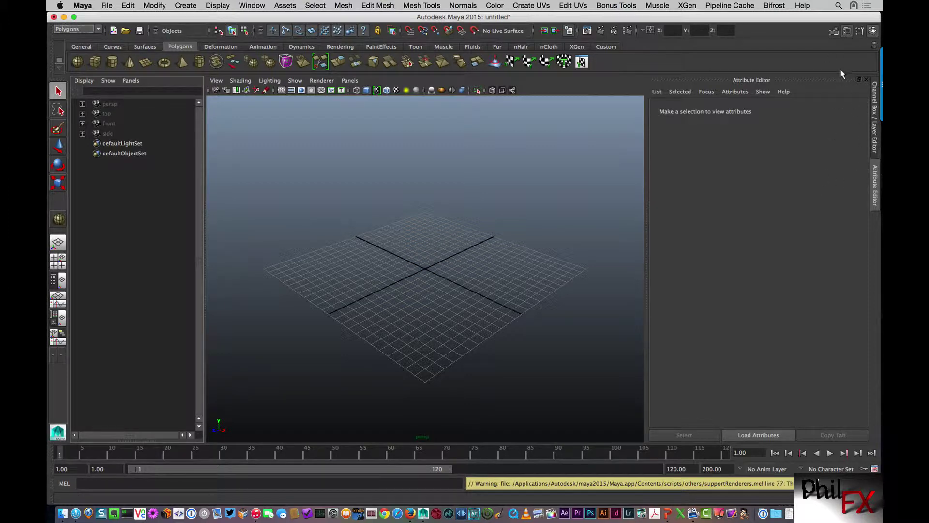
pyautogui.click(833, 32)
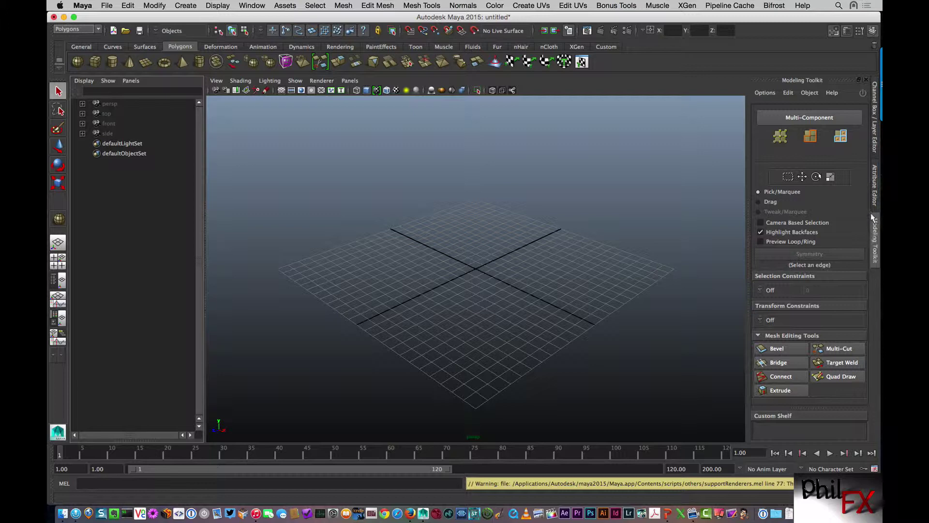
pyautogui.click(874, 189)
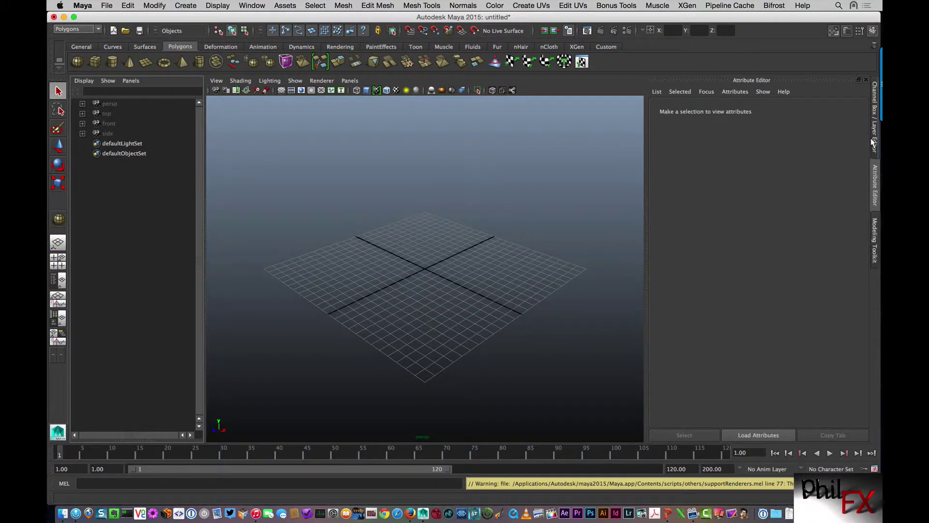
pyautogui.click(871, 143)
pyautogui.click(874, 242)
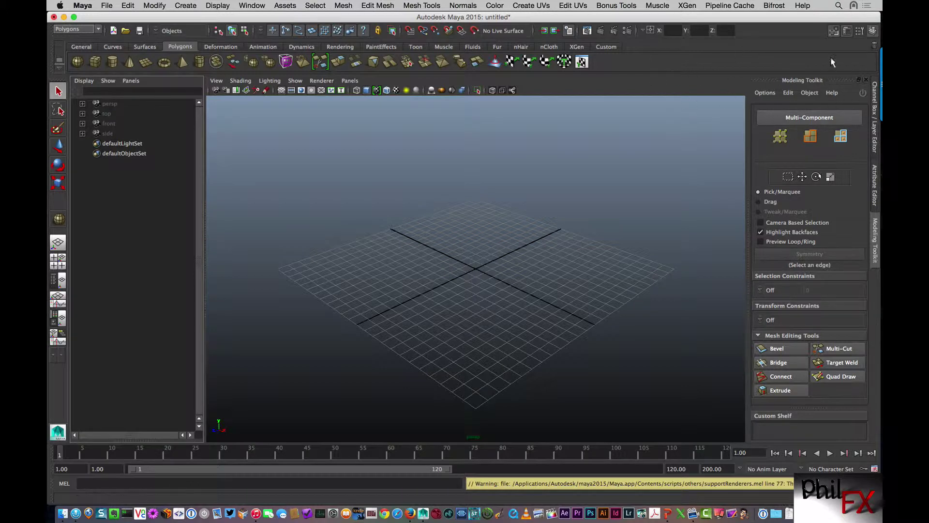
# Close Select Tool settings and Modeling Toolkit, narrow the dock, and settle on the Attribute Editor
pyautogui.click(859, 31)
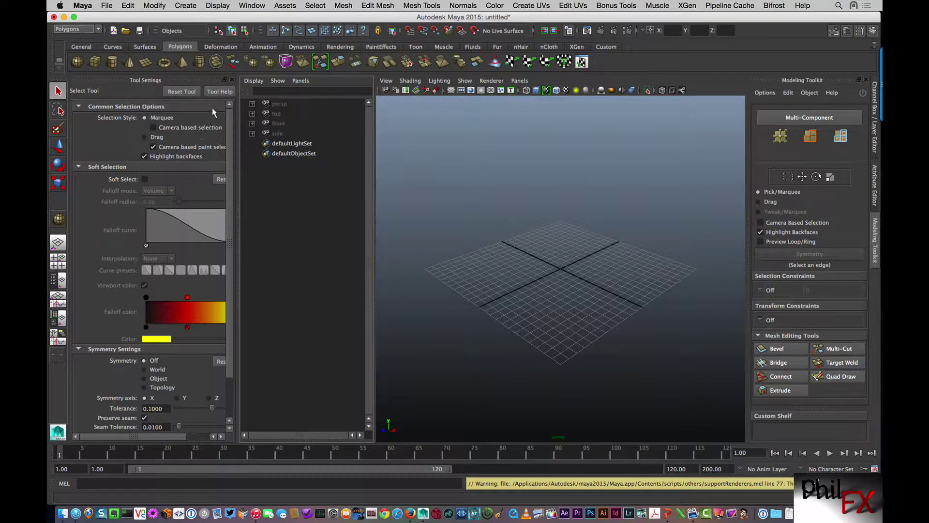
pyautogui.click(232, 80)
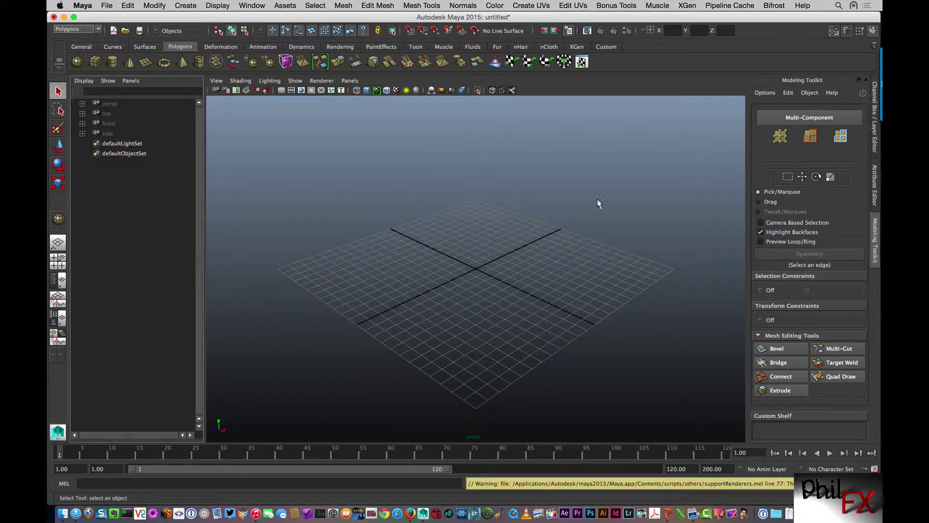
pyautogui.click(866, 80)
pyautogui.moveTo(646, 213); pyautogui.dragTo(658, 212)
pyautogui.click(875, 144)
pyautogui.click(876, 178)
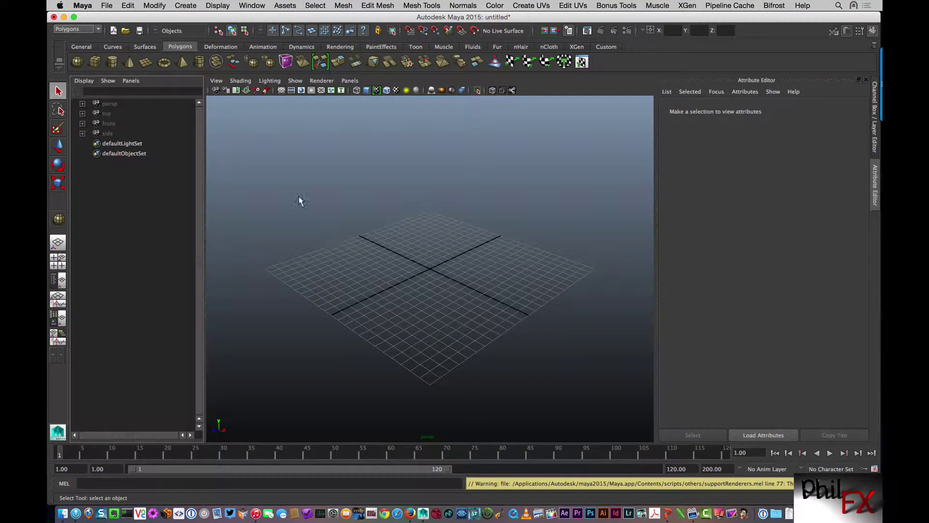
# Drag out a polygon sphere on the grid and move it up and along X
pyautogui.moveTo(427, 269); pyautogui.dragTo(512, 268)
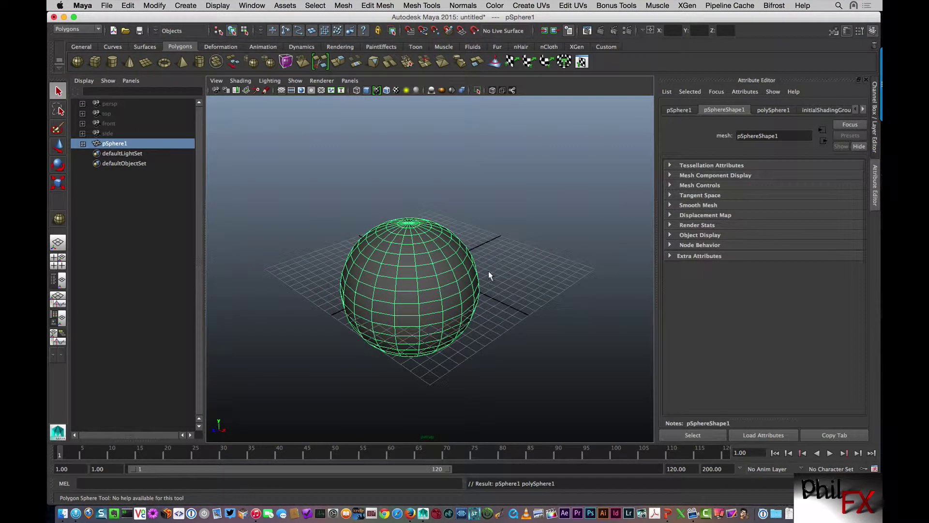
pyautogui.press('w')
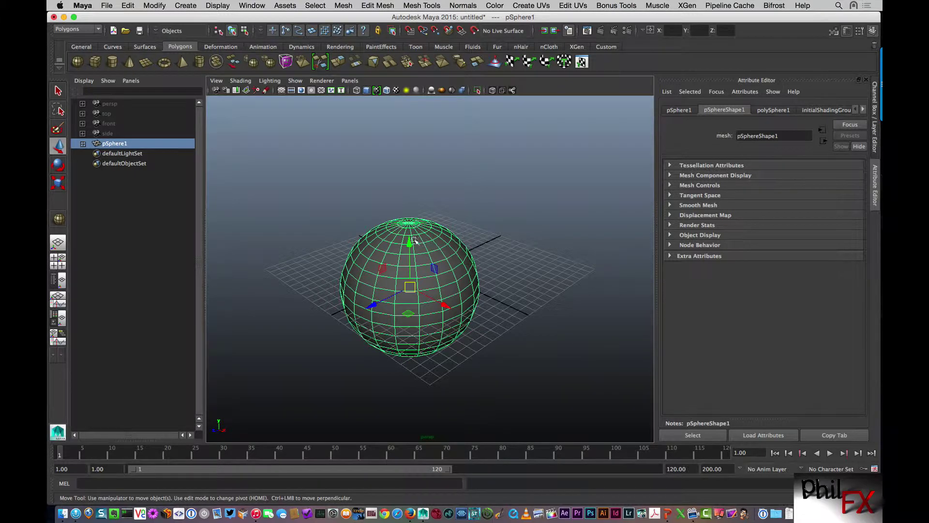
pyautogui.moveTo(410, 242); pyautogui.dragTo(409, 197)
pyautogui.moveTo(438, 255); pyautogui.dragTo(464, 264)
pyautogui.keyDown('alt'); pyautogui.moveTo(378, 329); pyautogui.dragTo(453, 255, button='right'); pyautogui.keyUp('alt')
pyautogui.keyDown('alt'); pyautogui.moveTo(453, 255); pyautogui.dragTo(536, 237); pyautogui.keyUp('alt')
# Set pSphere1's Translate X, Y and Z all to 0 at once in the Channel Box
pyautogui.click(875, 153)
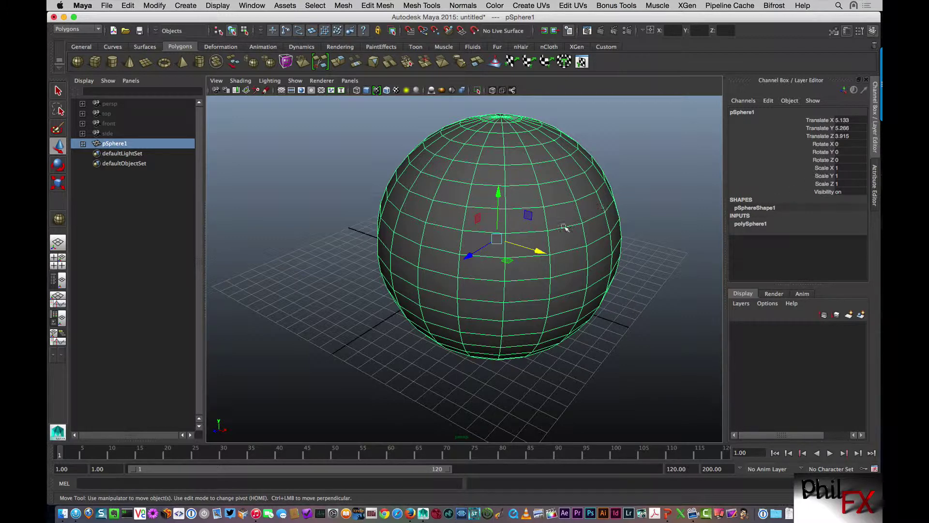
pyautogui.moveTo(848, 121); pyautogui.dragTo(847, 136)
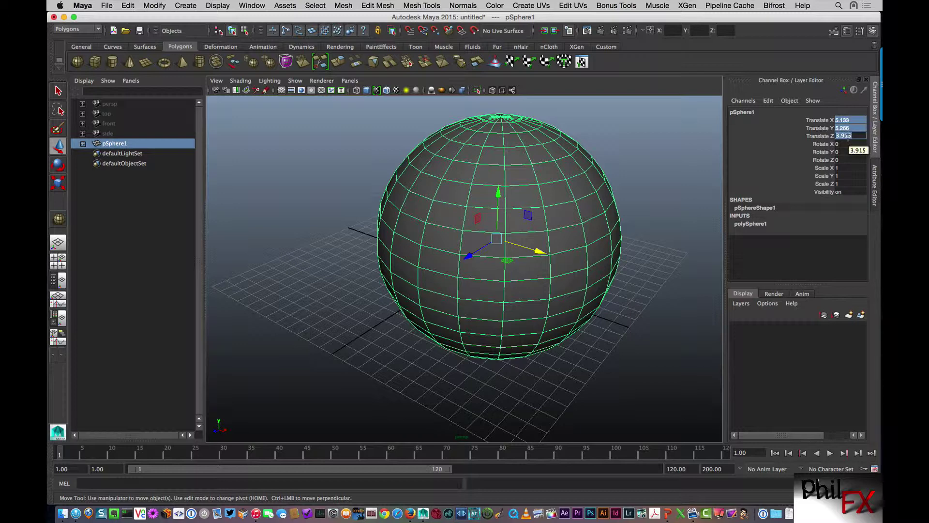
pyautogui.write('0')
pyautogui.press('Return')
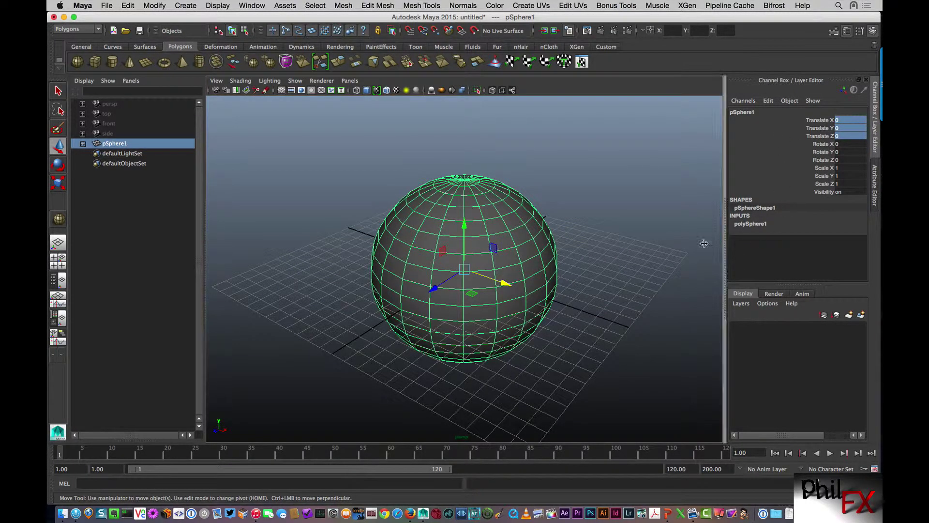
# Slide Translate Y with the middle-mouse virtual slider, then reset it to 0
pyautogui.click(814, 129)
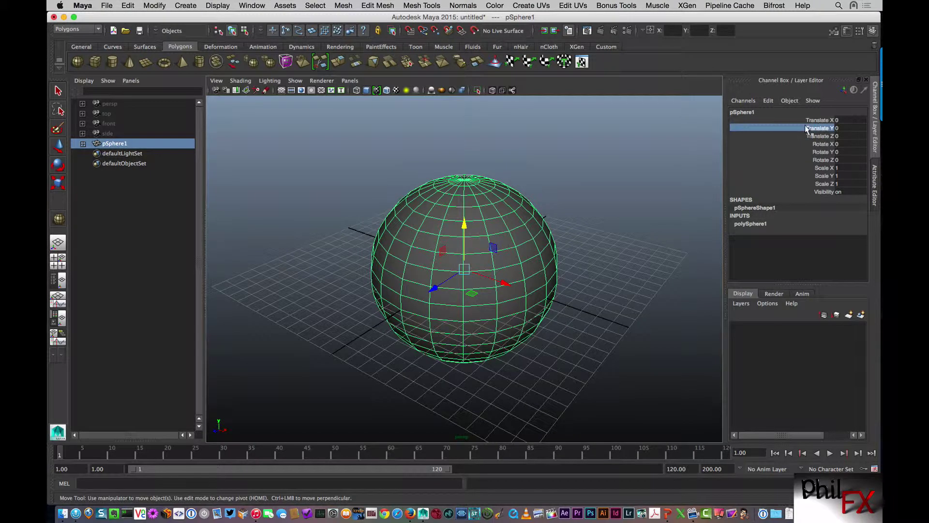
pyautogui.middleClick(652, 134)
pyautogui.moveTo(652, 134); pyautogui.dragTo(317, 147, button='middle')
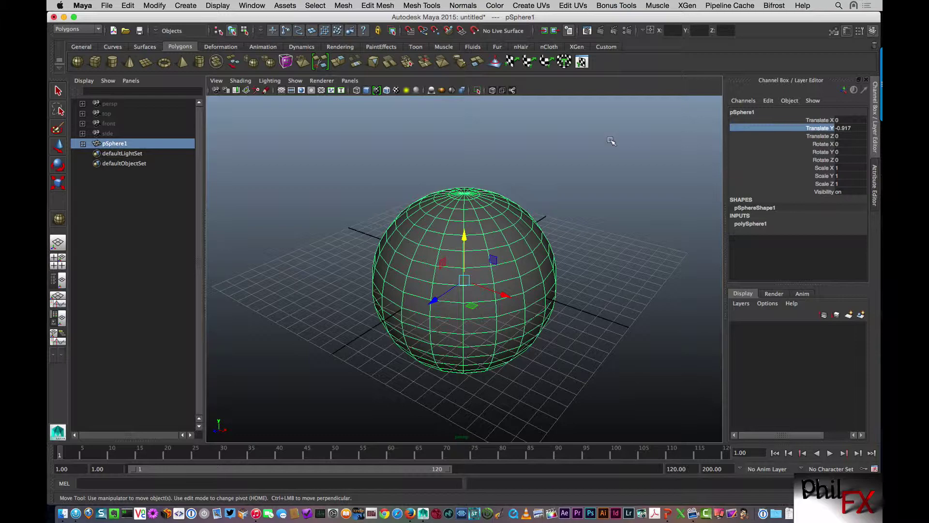
pyautogui.moveTo(611, 141); pyautogui.dragTo(583, 150, button='middle')
pyautogui.click(844, 127)
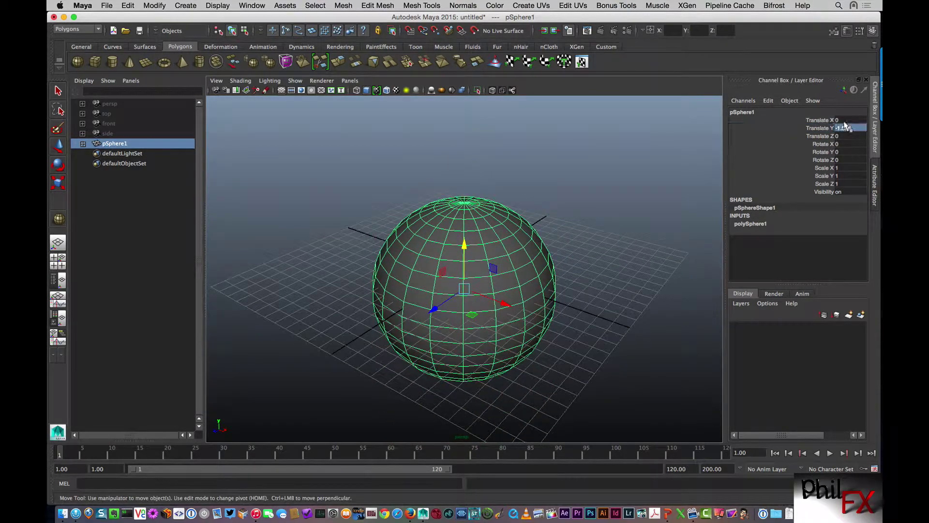
pyautogui.write('0')
pyautogui.press('Return')
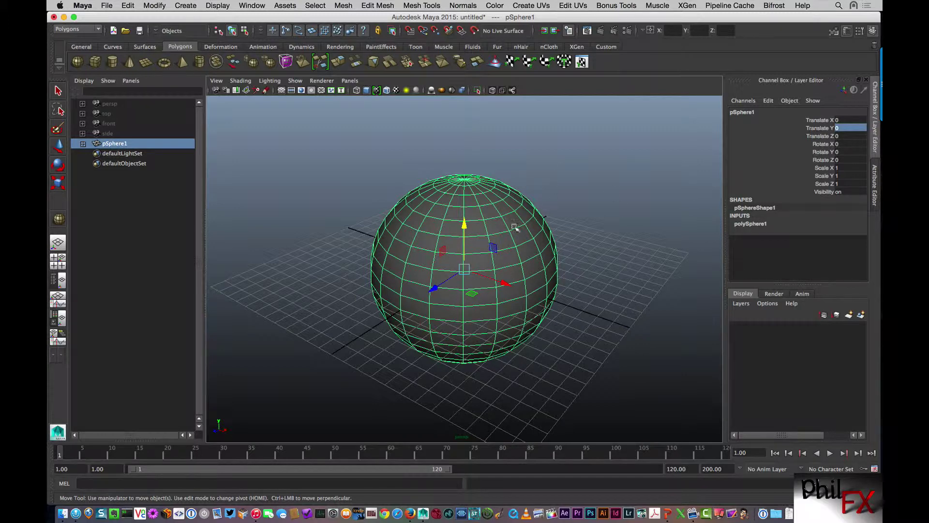
# Under polySphere1, set Radius 4, Subdivisions Axis 30 and Subdivisions Height 10
pyautogui.click(752, 224)
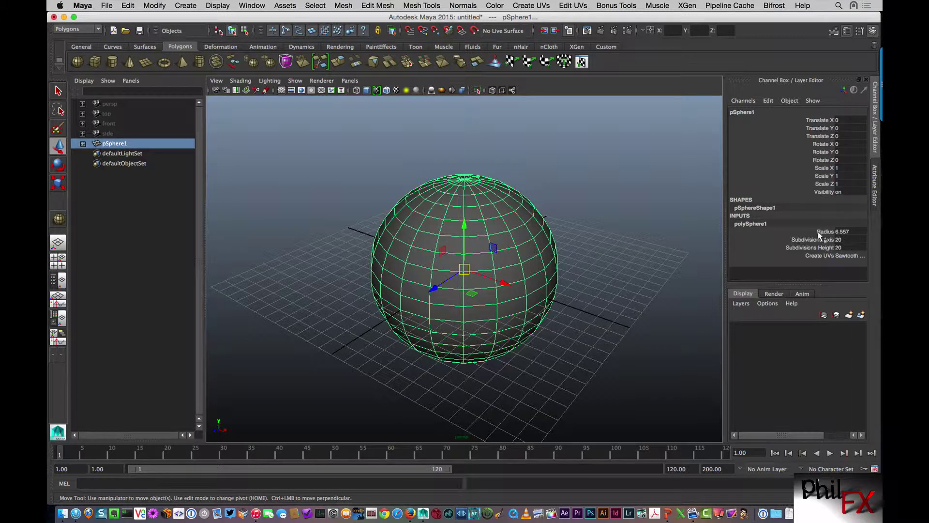
pyautogui.doubleClick(844, 231)
pyautogui.write('4')
pyautogui.press('Return')
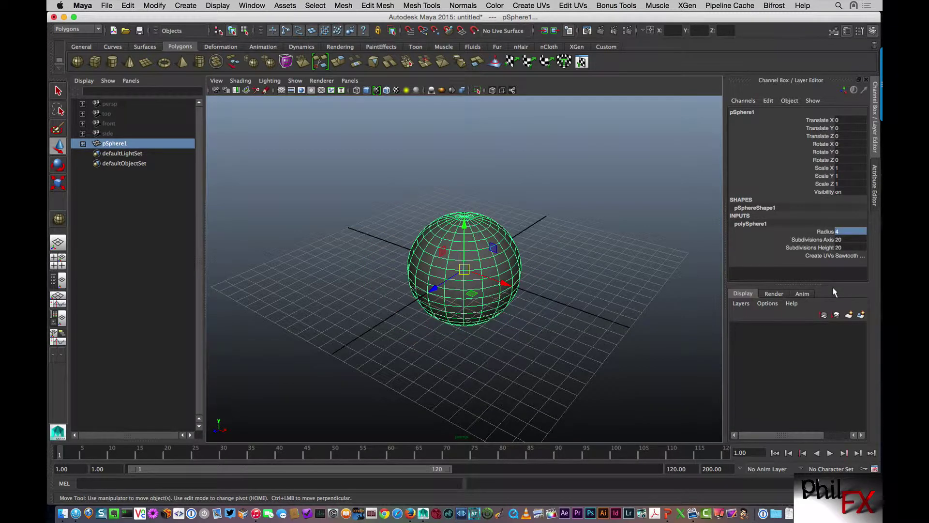
pyautogui.doubleClick(840, 239)
pyautogui.write('30')
pyautogui.press('Return')
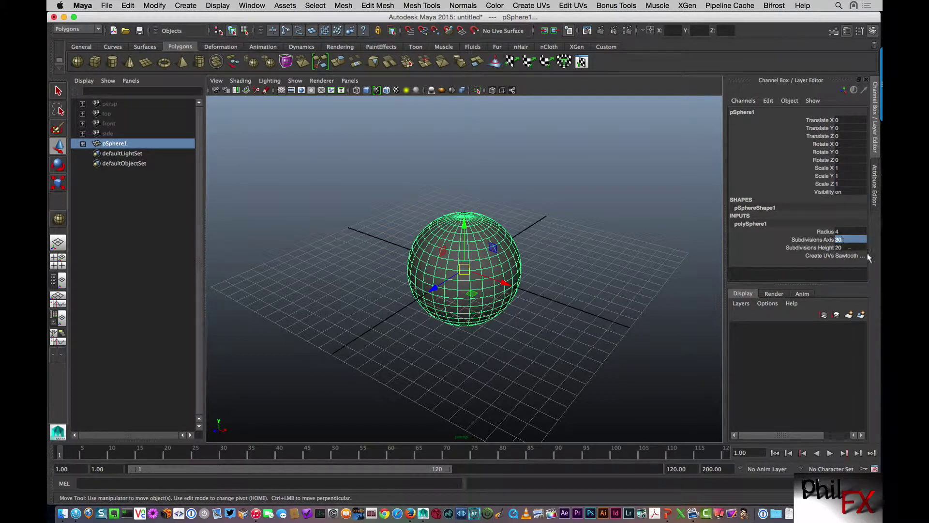
pyautogui.doubleClick(841, 247)
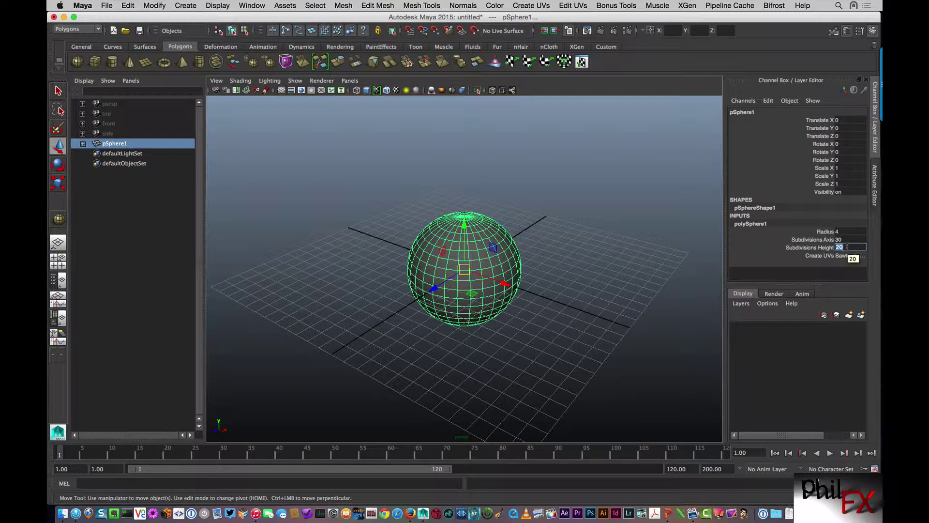
pyautogui.write('10')
pyautogui.press('Return')
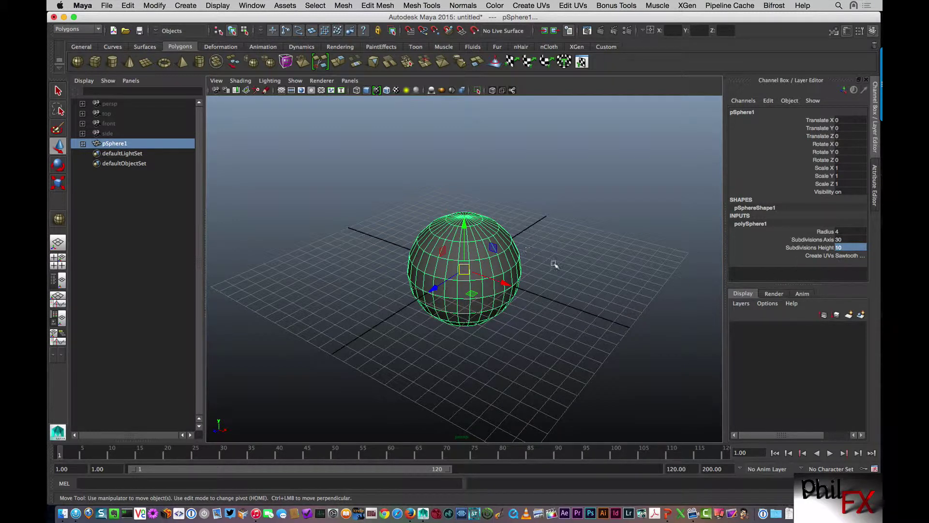
# Try Subdivisions Axis 50, then Subdivisions Height 30 and then 15
pyautogui.click(840, 239)
pyautogui.write('50')
pyautogui.press('Return')
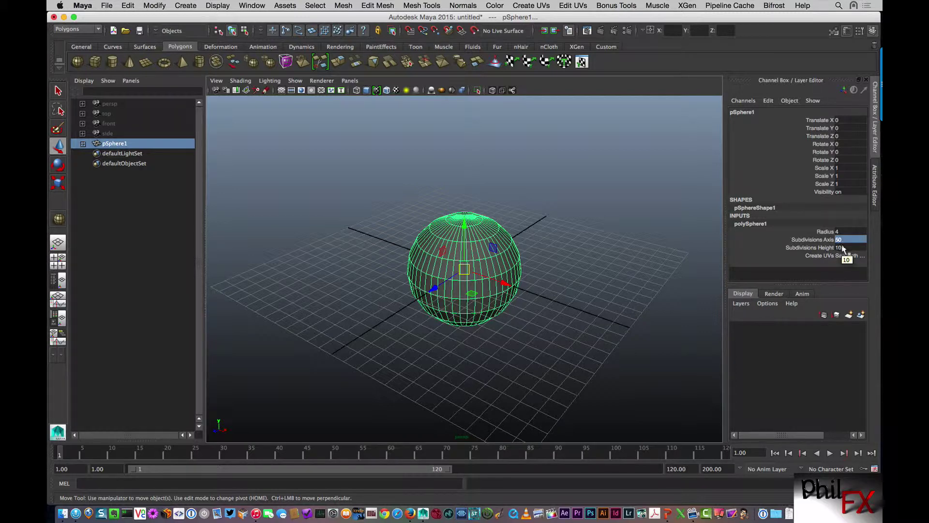
pyautogui.doubleClick(840, 247)
pyautogui.write('30')
pyautogui.press('Return')
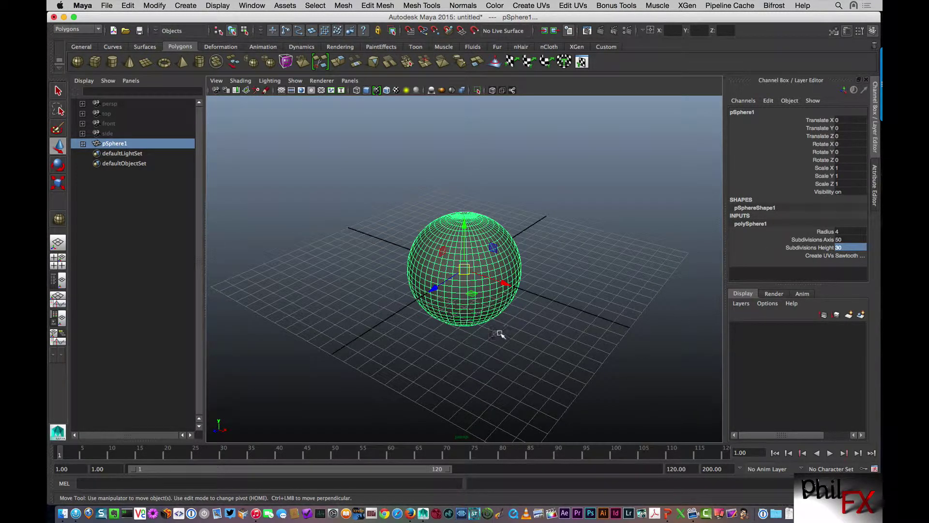
pyautogui.click(842, 246)
pyautogui.write('15')
pyautogui.press('Return')
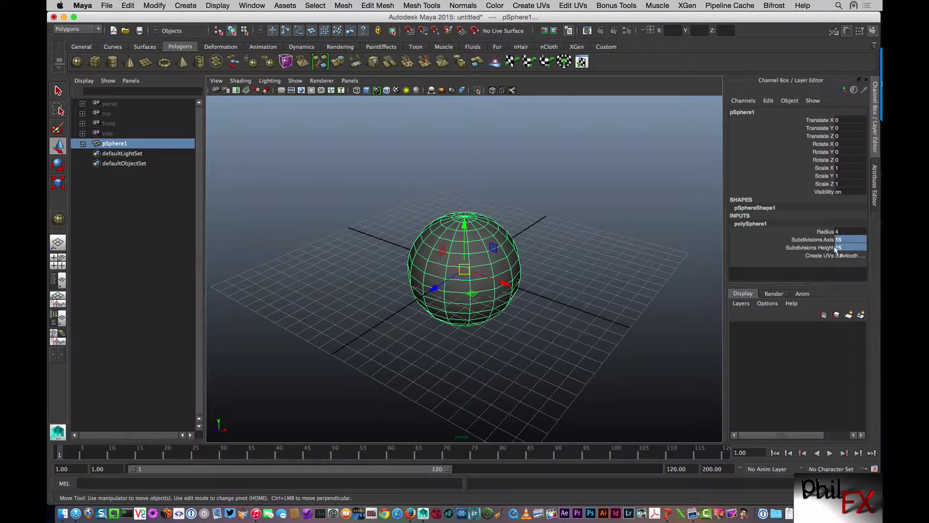
# Set Subdivisions Axis and Subdivisions Height both to 20 together
pyautogui.click(852, 239)
pyautogui.moveTo(845, 247); pyautogui.dragTo(841, 243)
pyautogui.click(844, 247)
pyautogui.press('Return')
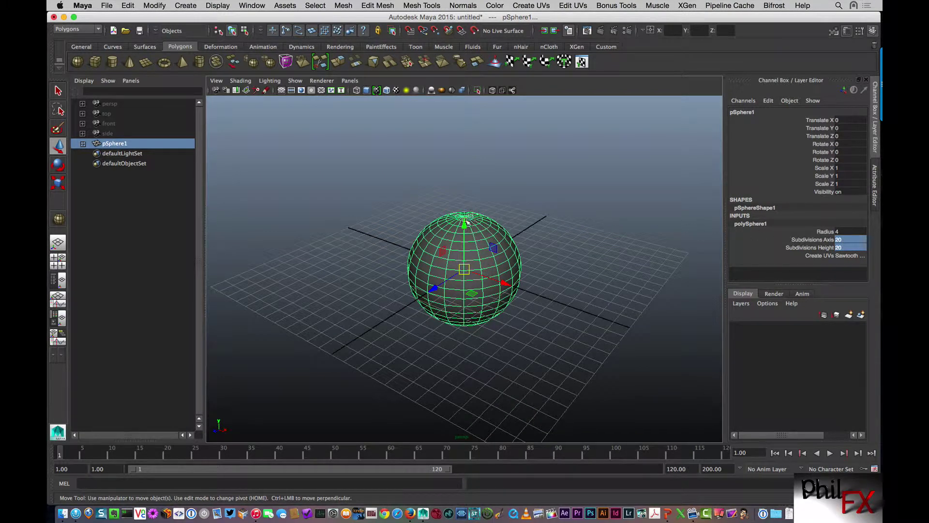
# Raise the sphere along Y above the grid with the Move tool
pyautogui.moveTo(464, 224); pyautogui.dragTo(463, 181)
pyautogui.moveTo(448, 255)
pyautogui.keyDown('alt'); pyautogui.mouseDown()
pyautogui.moveTo(447, 270)
pyautogui.moveTo(458, 257)
pyautogui.mouseUp(); pyautogui.keyUp('alt')
pyautogui.keyDown('alt'); pyautogui.moveTo(458, 255); pyautogui.dragTo(490, 281, button='right'); pyautogui.keyUp('alt')
pyautogui.keyDown('alt'); pyautogui.moveTo(490, 281); pyautogui.dragTo(455, 222); pyautogui.keyUp('alt')
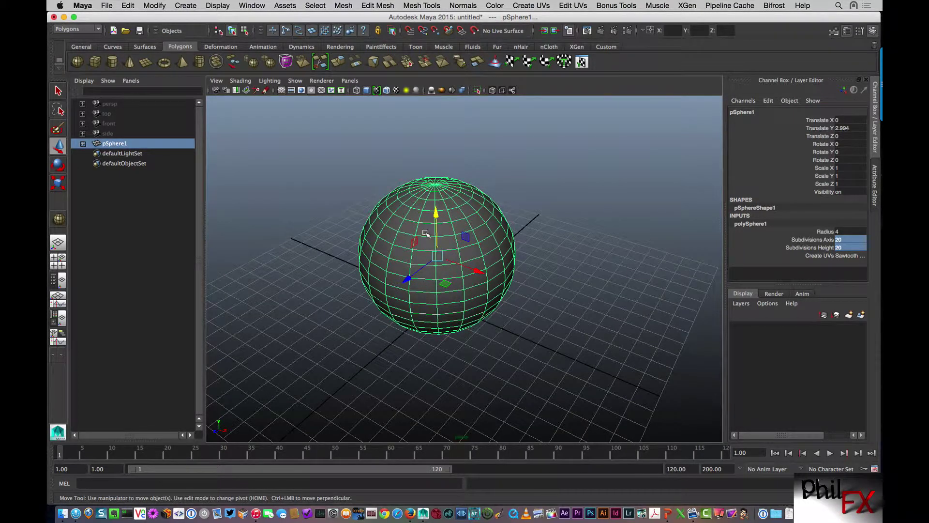
# Cycle through the Select, Scale and Rotate tools, then deselect and reselect the sphere
pyautogui.press('q')
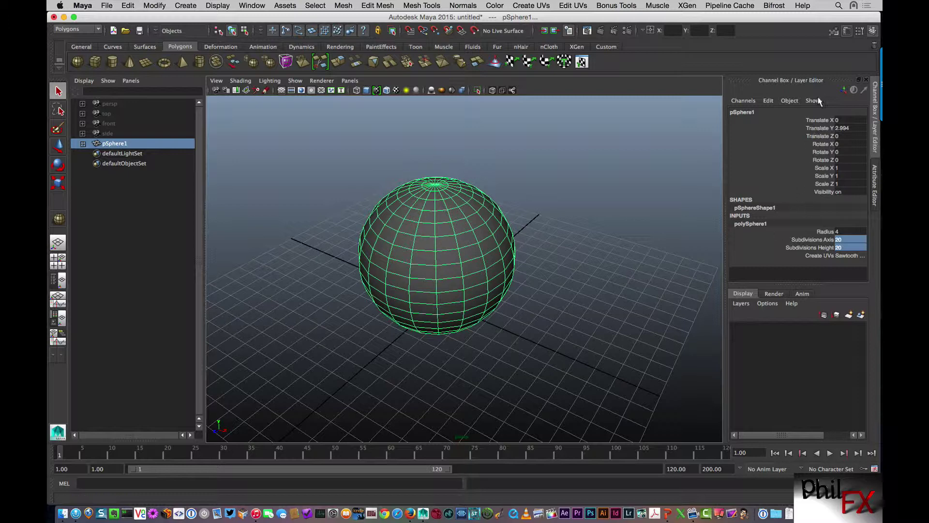
pyautogui.click(817, 176)
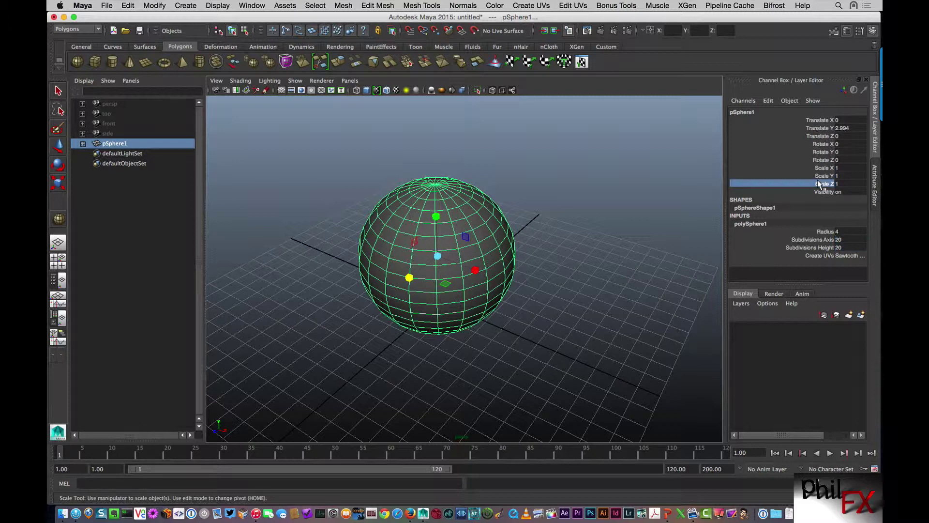
pyautogui.click(816, 159)
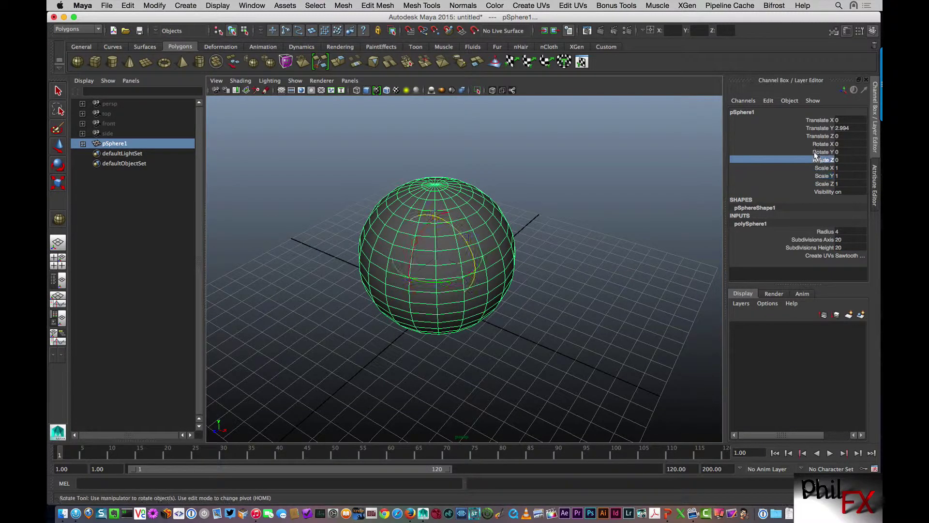
pyautogui.click(818, 152)
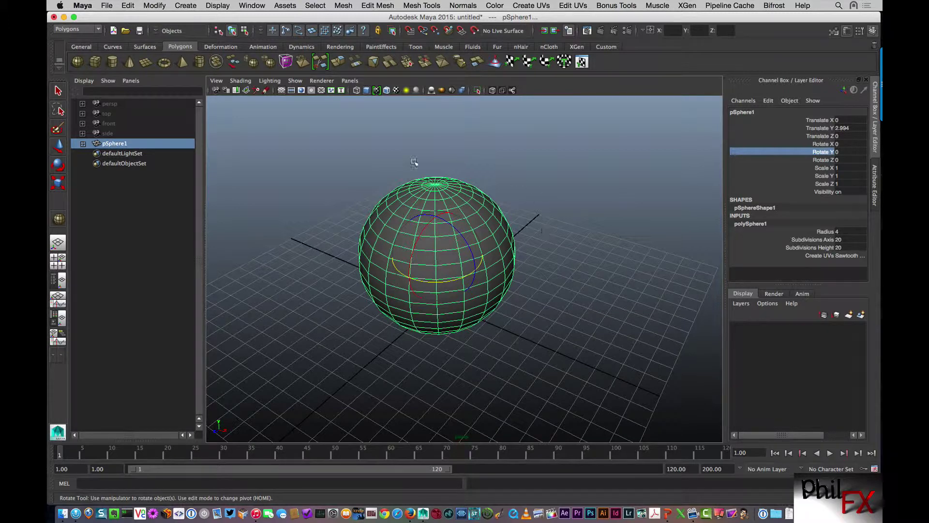
pyautogui.press('q')
pyautogui.click(523, 196)
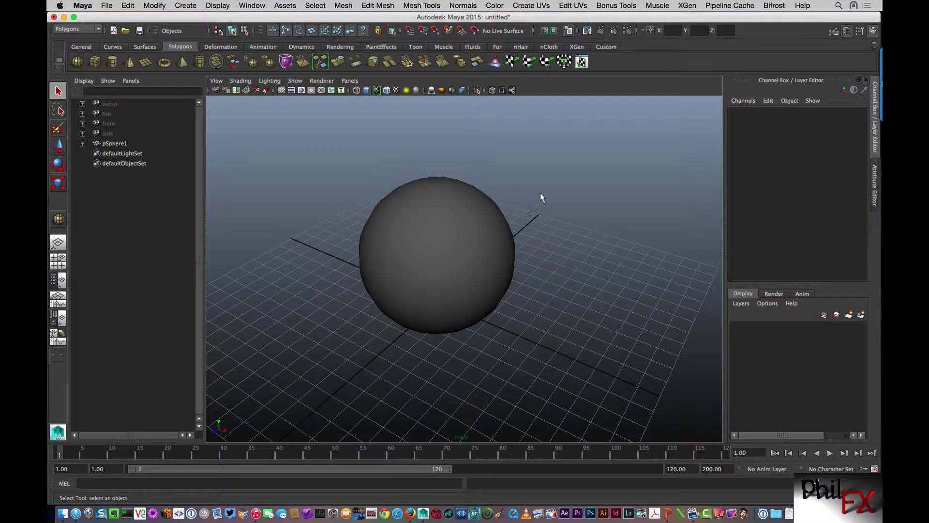
pyautogui.click(464, 240)
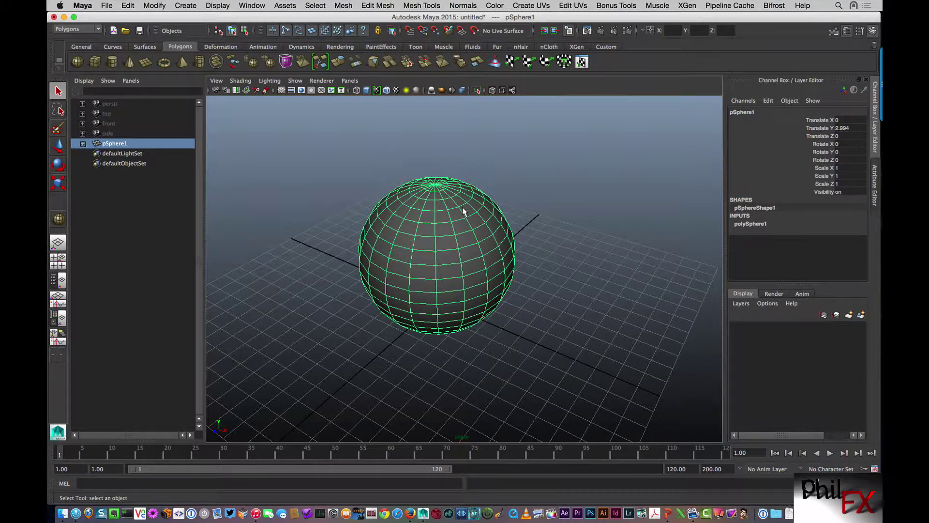
# Choose Face from the sphere's right-click marking menu to enter face component mode
pyautogui.rightClick(437, 199)
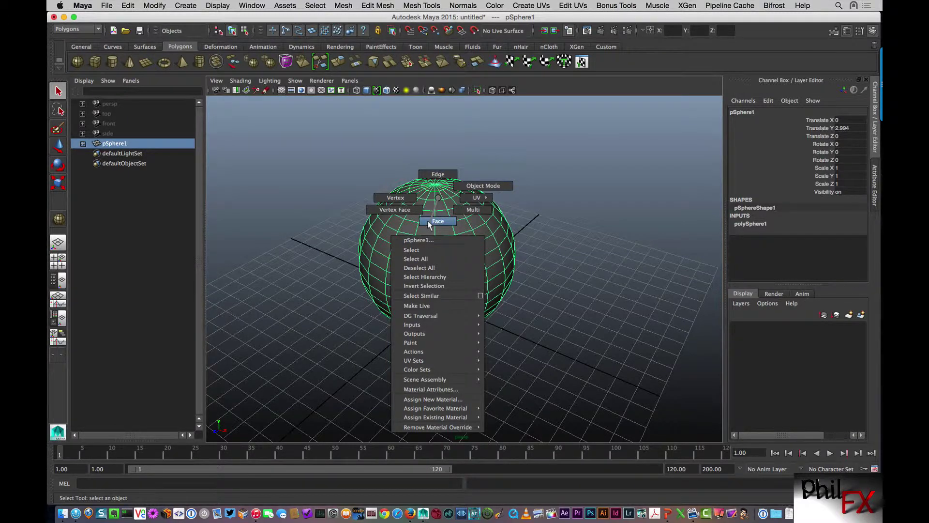
pyautogui.click(429, 222)
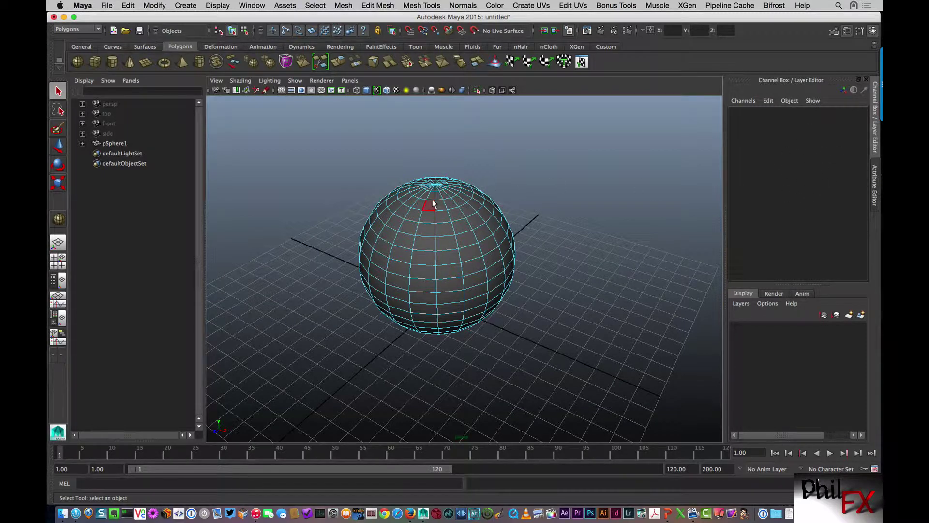
# Choose Object Mode from the sphere's marking menu and select the whole sphere
pyautogui.moveTo(433, 203); pyautogui.dragTo(460, 190, button='right')
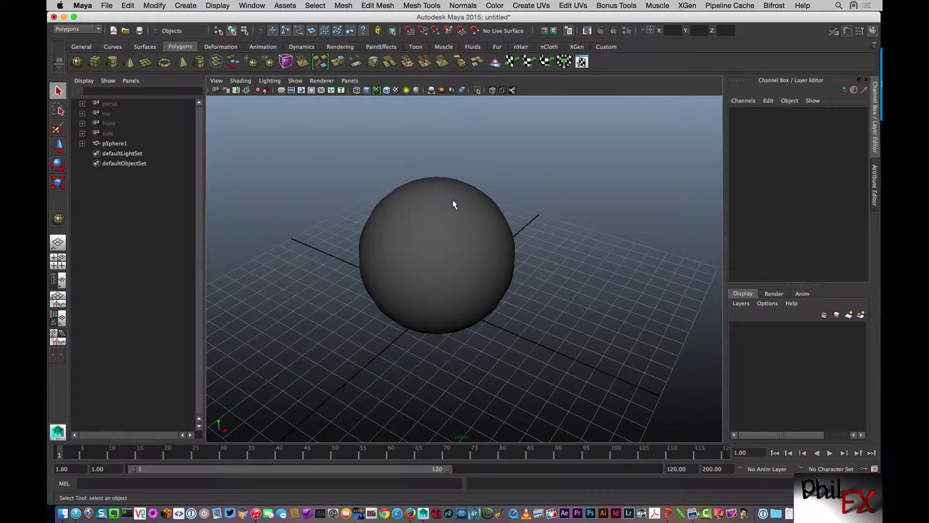
pyautogui.click(452, 201)
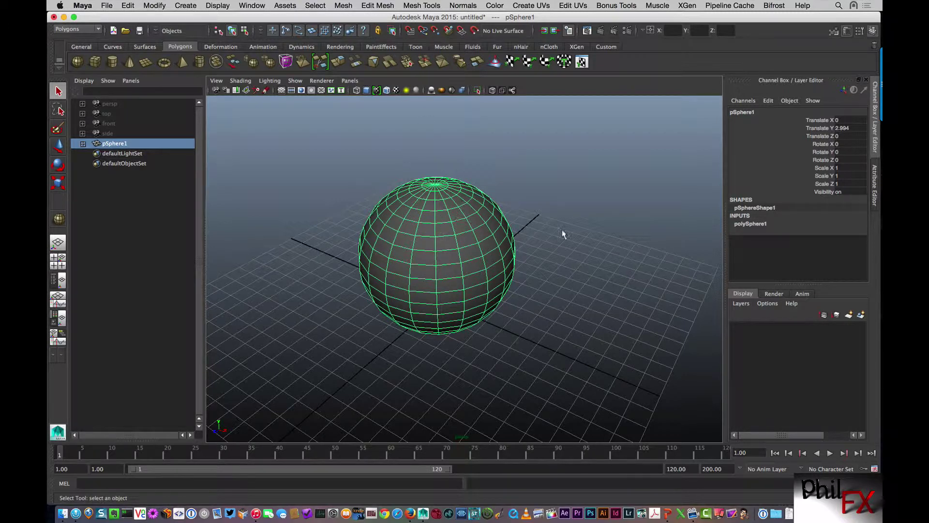
# Drag out a polygon cylinder right of the sphere and a polygon cone left of it
pyautogui.click(112, 61)
pyautogui.moveTo(588, 316); pyautogui.dragTo(638, 220)
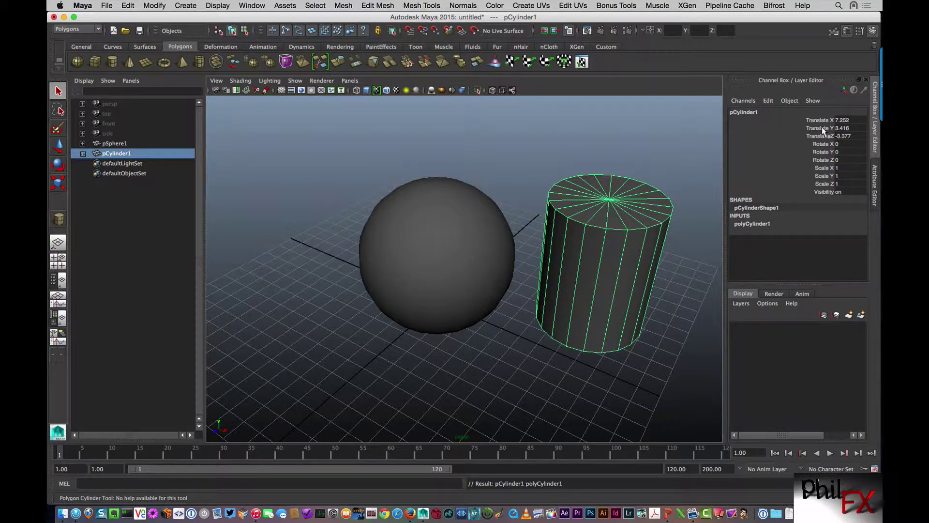
pyautogui.click(758, 224)
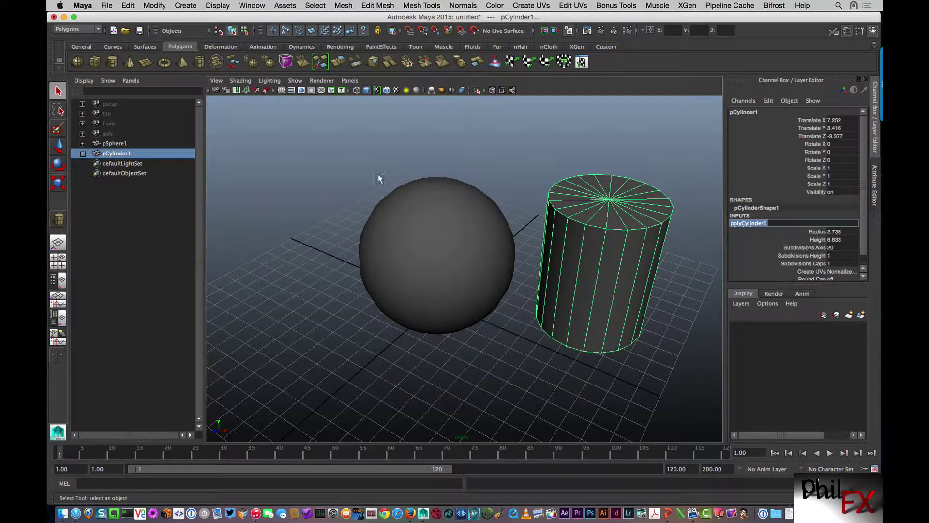
pyautogui.click(129, 61)
pyautogui.moveTo(261, 312); pyautogui.dragTo(290, 210)
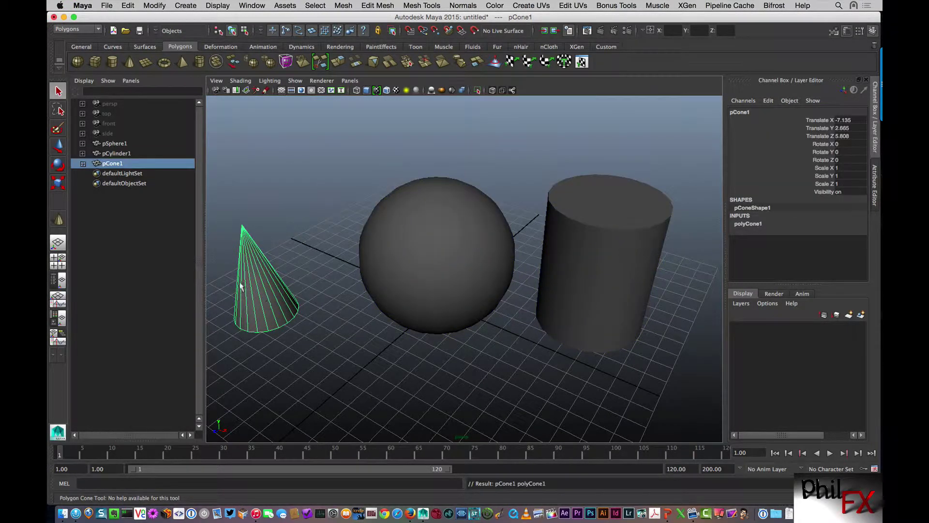
# Select pSphere1, pCylinder1 and pCone1 in turn, ending with the cylinder selected
pyautogui.click(117, 144)
pyautogui.click(122, 154)
pyautogui.click(117, 163)
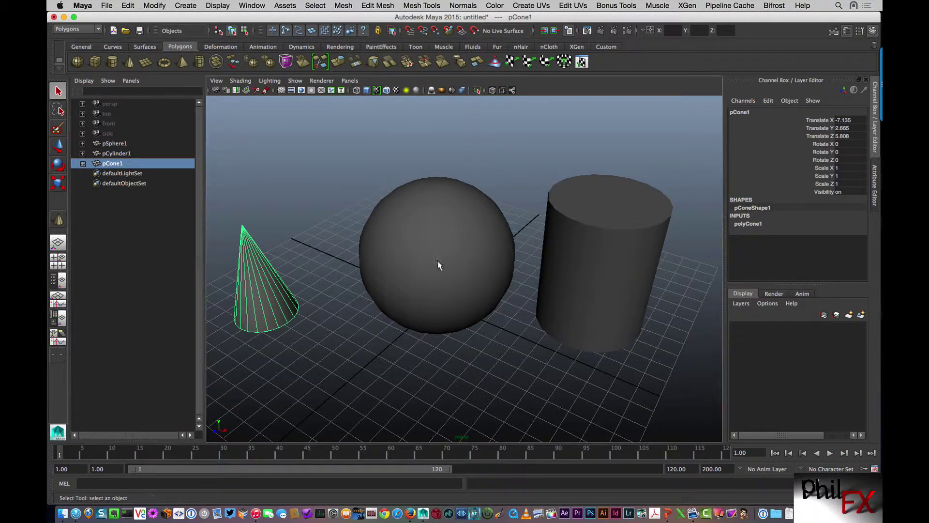
pyautogui.click(391, 265)
pyautogui.click(575, 269)
pyautogui.click(392, 270)
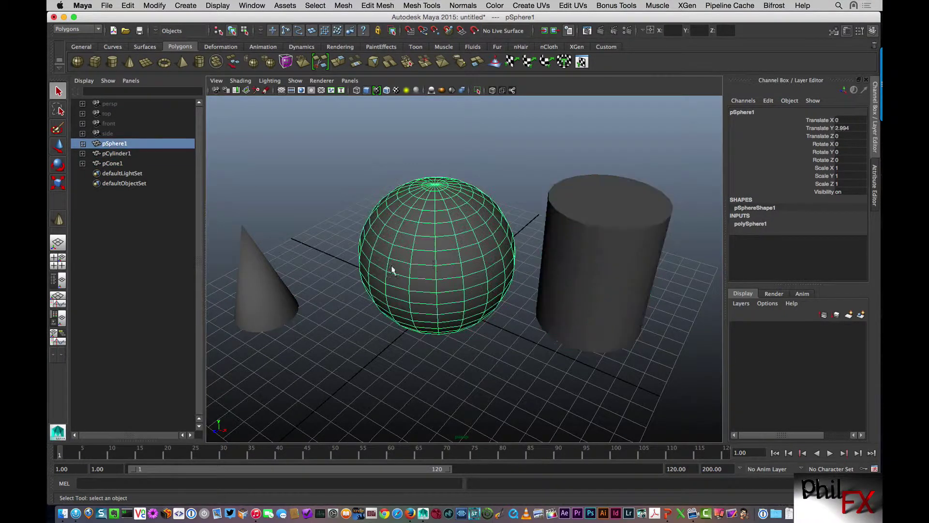
pyautogui.click(246, 276)
pyautogui.click(592, 244)
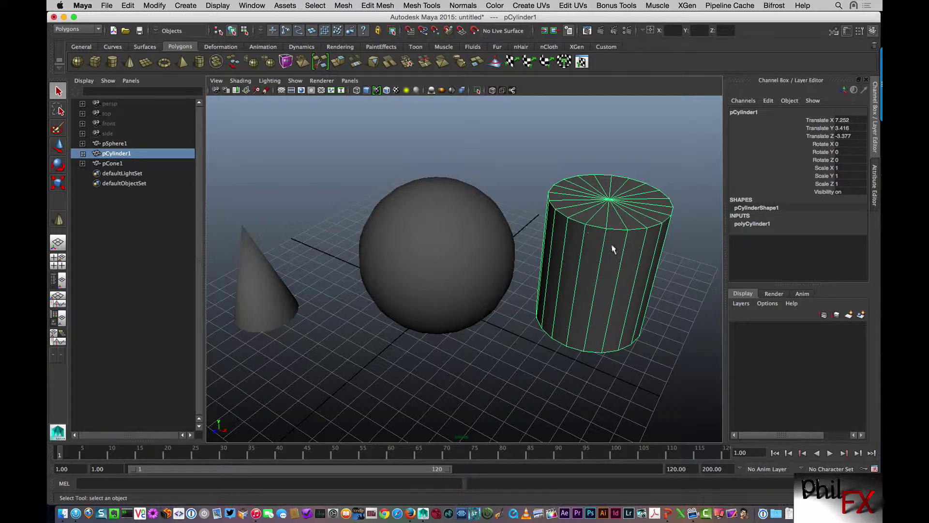
# In edge mode, pull one vertical edge of the cylinder out toward the lower-left
pyautogui.click(244, 32)
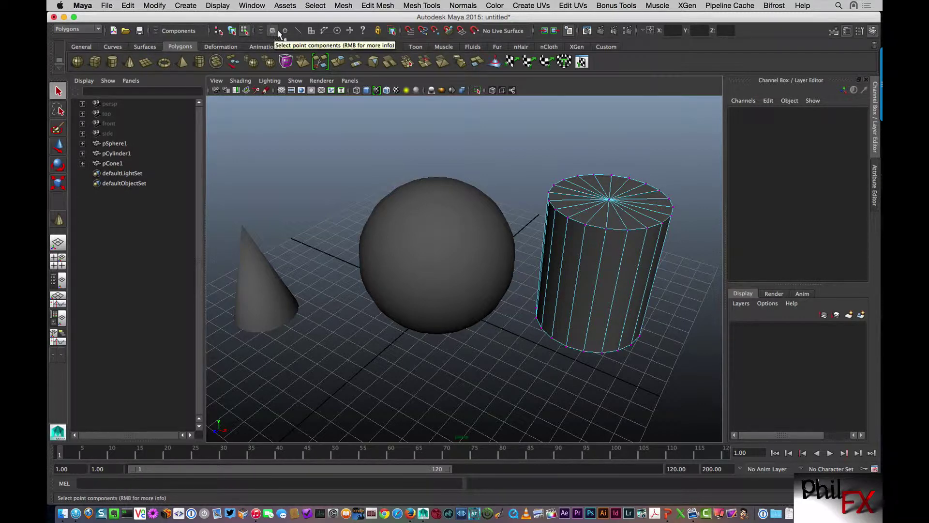
pyautogui.click(297, 32)
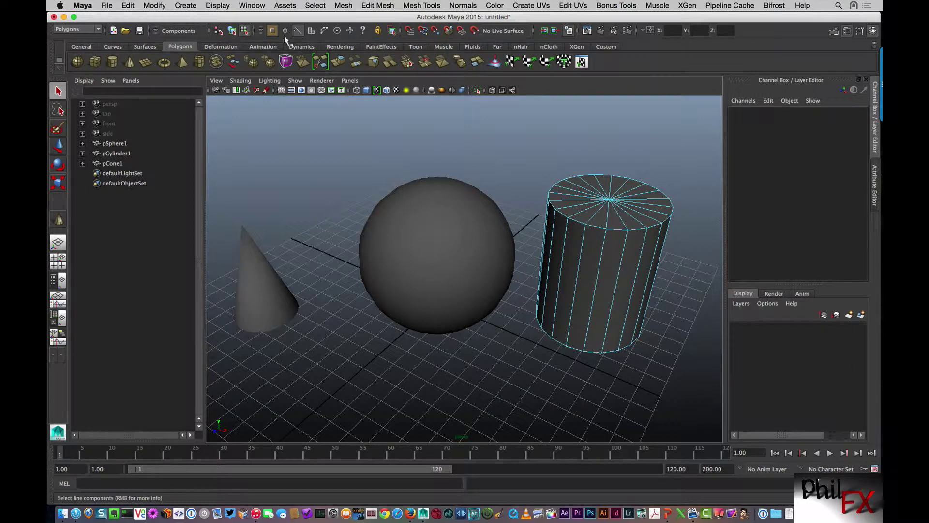
pyautogui.click(567, 233)
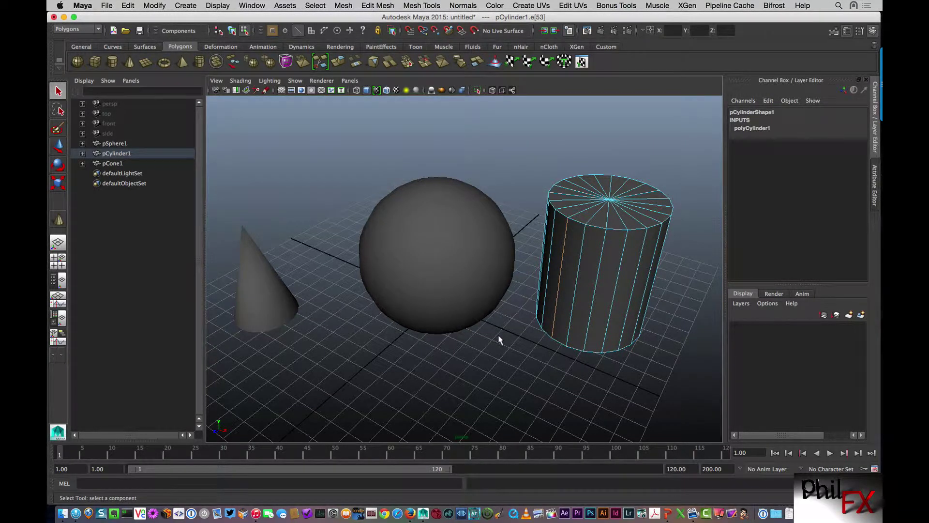
pyautogui.press('w')
pyautogui.moveTo(543, 304); pyautogui.dragTo(519, 326)
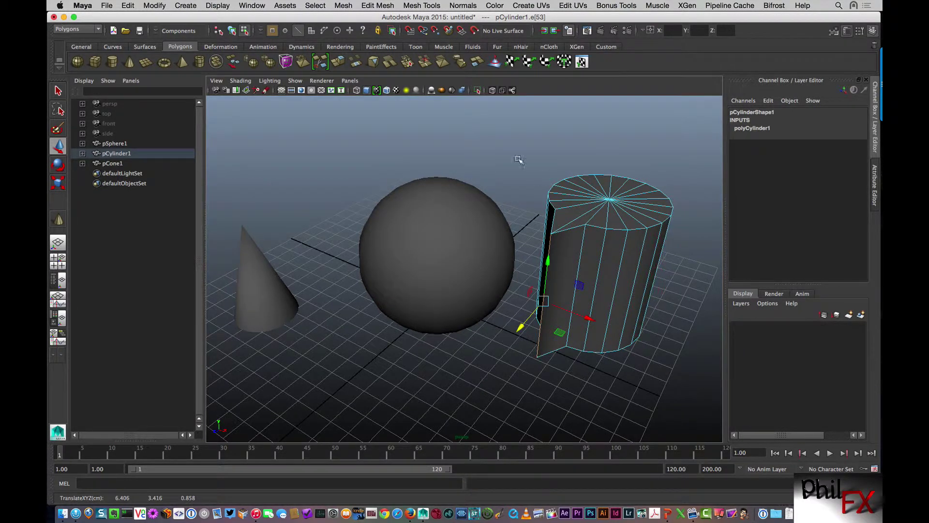
# In face mode, pull a side face of the cylinder out toward the lower-left
pyautogui.click(312, 33)
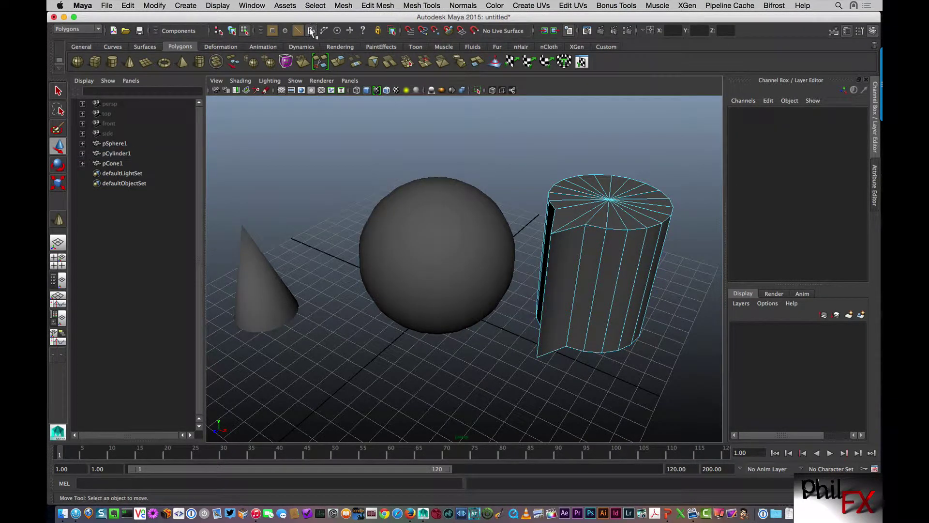
pyautogui.click(591, 249)
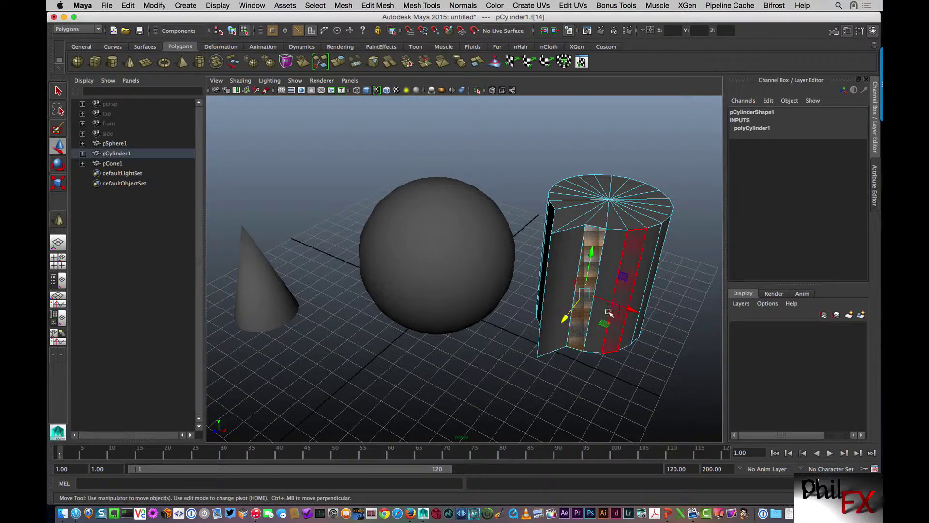
pyautogui.moveTo(564, 319); pyautogui.dragTo(523, 369)
pyautogui.keyDown('alt'); pyautogui.moveTo(627, 283); pyautogui.dragTo(579, 184); pyautogui.keyUp('alt')
# Select the whole cylinder and slide it right along X to Translate X 14.093
pyautogui.moveTo(578, 184); pyautogui.dragTo(644, 182, button='right')
pyautogui.click(575, 190)
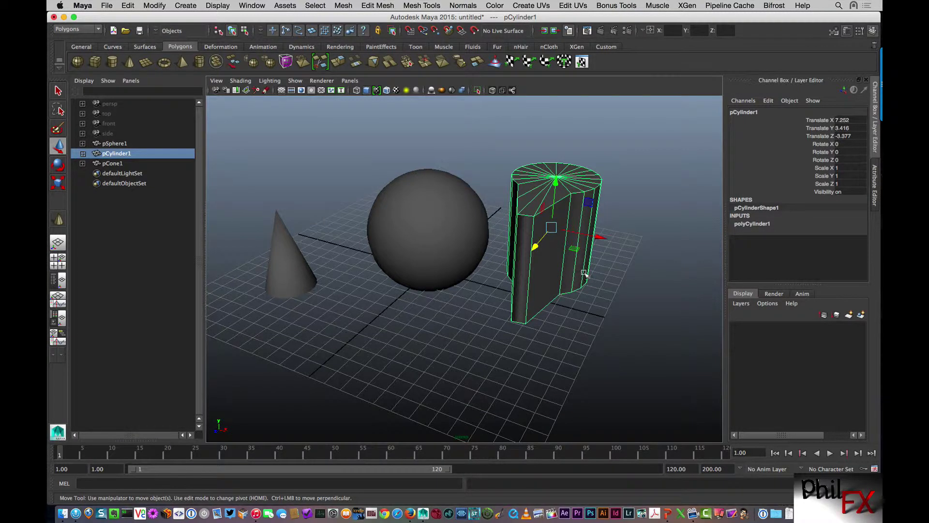
pyautogui.keyDown('alt'); pyautogui.moveTo(587, 274); pyautogui.dragTo(532, 255); pyautogui.keyUp('alt')
pyautogui.keyDown('alt'); pyautogui.moveTo(533, 255); pyautogui.dragTo(506, 232, button='middle'); pyautogui.keyUp('alt')
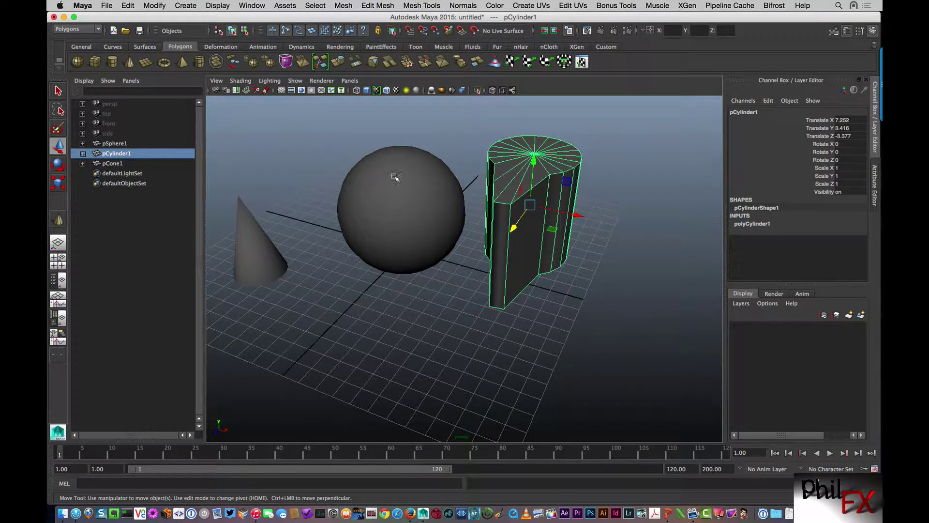
pyautogui.moveTo(577, 214); pyautogui.dragTo(690, 238)
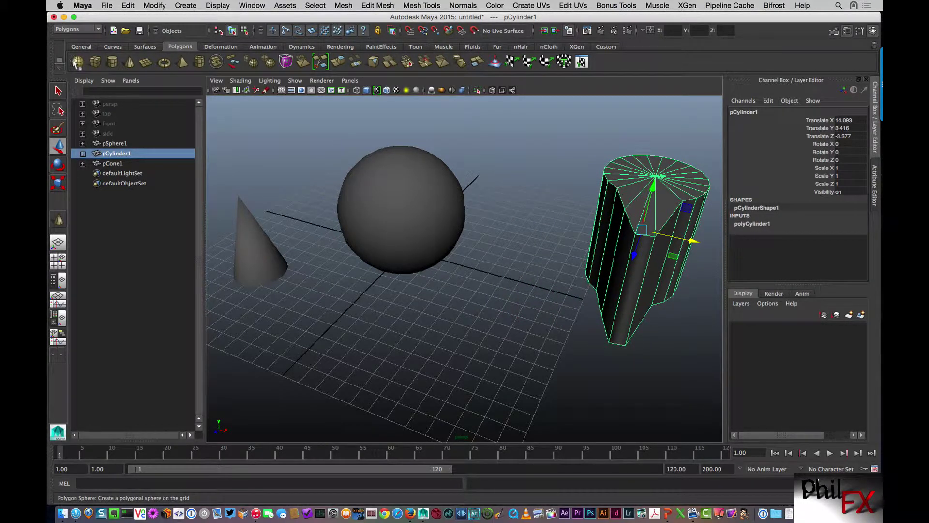
# Create a second polygon sphere on the grid, set its radius to 4, and raise it
pyautogui.click(76, 63)
pyautogui.moveTo(443, 327); pyautogui.dragTo(485, 322)
pyautogui.click(485, 322)
pyautogui.click(455, 317)
pyautogui.moveTo(422, 359); pyautogui.dragTo(514, 253)
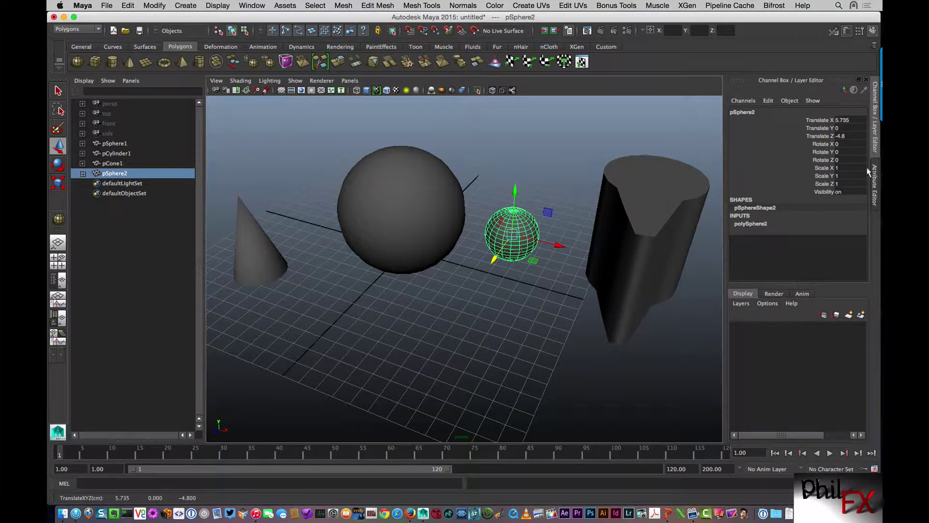
pyautogui.moveTo(848, 168); pyautogui.dragTo(850, 184)
pyautogui.click(765, 225)
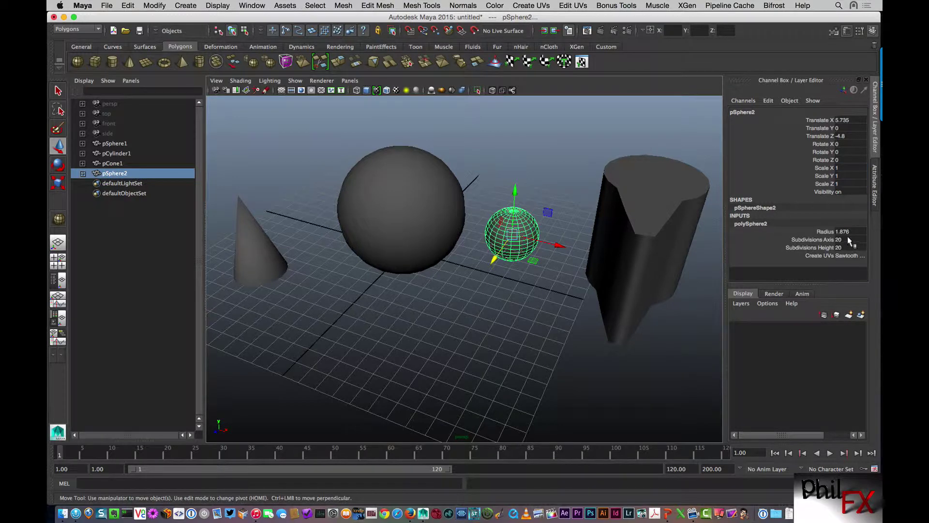
pyautogui.click(848, 231)
pyautogui.press('Return')
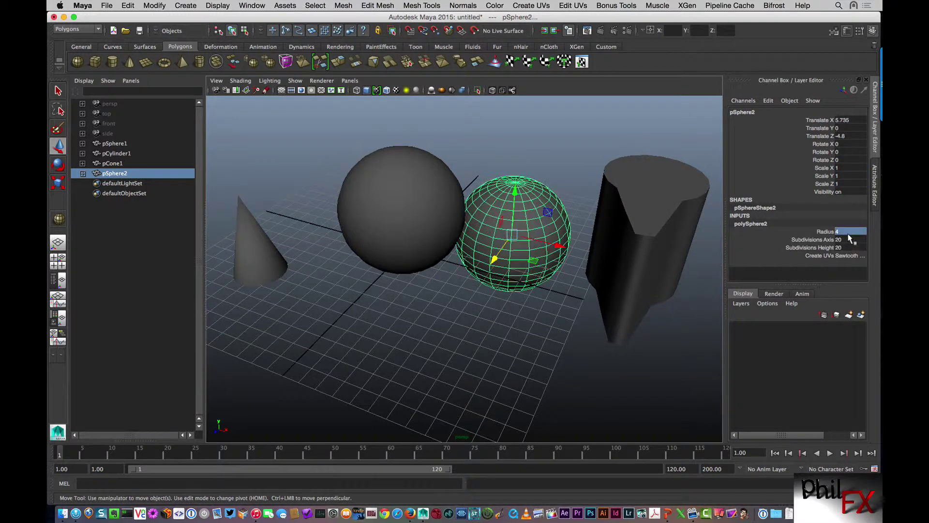
pyautogui.moveTo(518, 190); pyautogui.dragTo(517, 163)
# Move the left sphere further left and slide the cone and cylinder toward the viewer
pyautogui.click(440, 232)
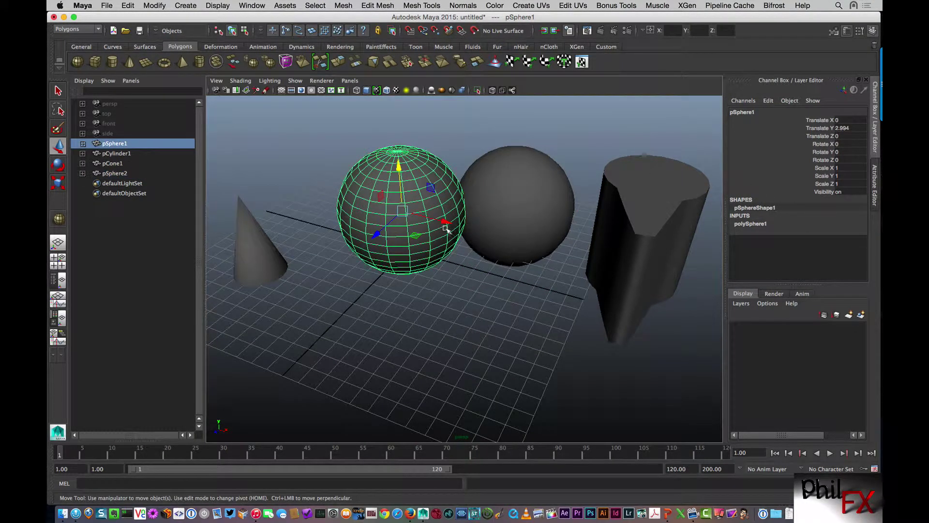
pyautogui.moveTo(445, 222); pyautogui.dragTo(402, 195)
pyautogui.click(250, 265)
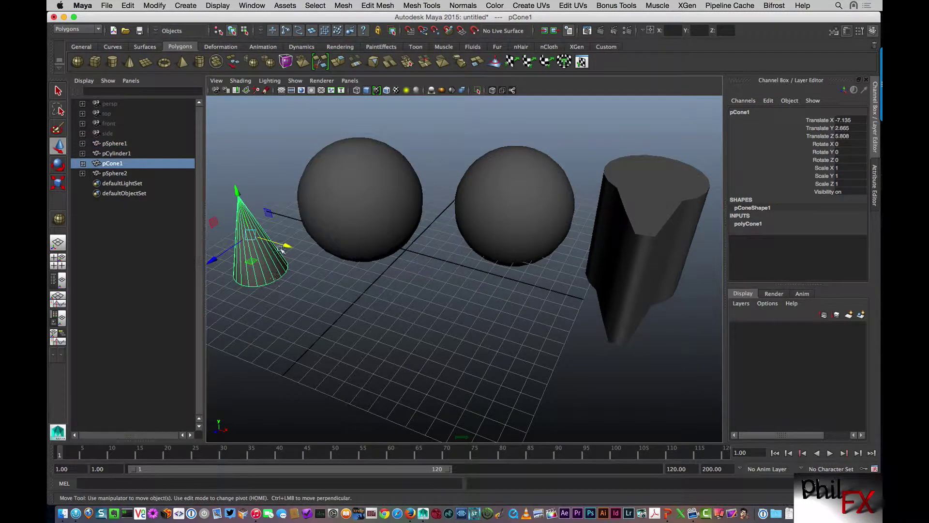
pyautogui.moveTo(213, 260); pyautogui.dragTo(416, 310)
pyautogui.click(634, 296)
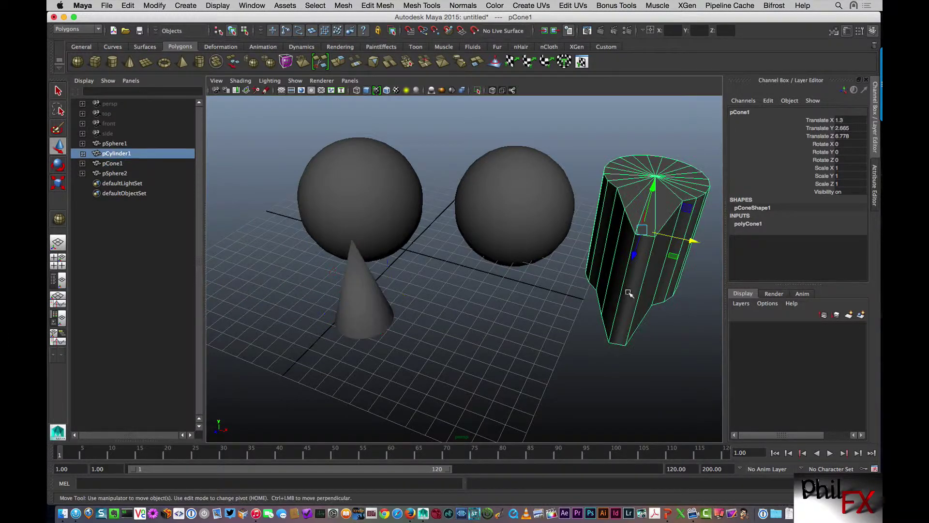
pyautogui.moveTo(634, 252); pyautogui.dragTo(608, 356)
pyautogui.keyDown('alt'); pyautogui.moveTo(532, 362); pyautogui.dragTo(439, 332); pyautogui.keyUp('alt')
pyautogui.keyDown('alt'); pyautogui.moveTo(440, 332); pyautogui.dragTo(341, 269, button='right'); pyautogui.keyUp('alt')
# Select pSphere2 and pSphere1 and merge them with Mesh > Combine into pSphere3
pyautogui.click(400, 251)
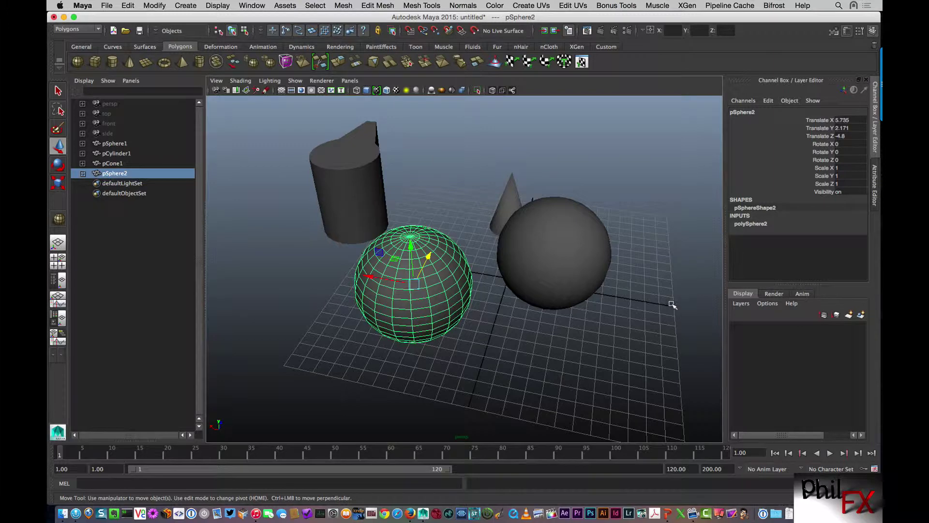
pyautogui.keyDown('shift'); pyautogui.click(561, 226); pyautogui.keyUp('shift')
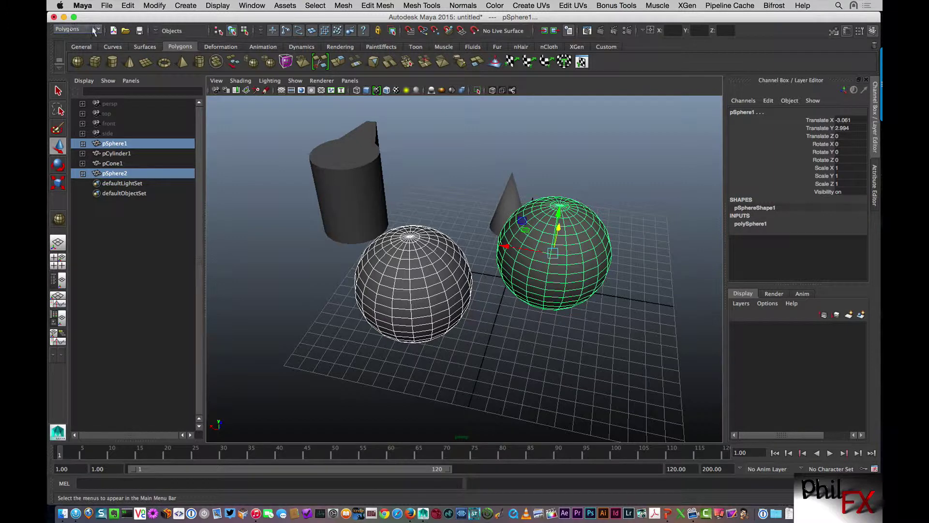
pyautogui.click(342, 6)
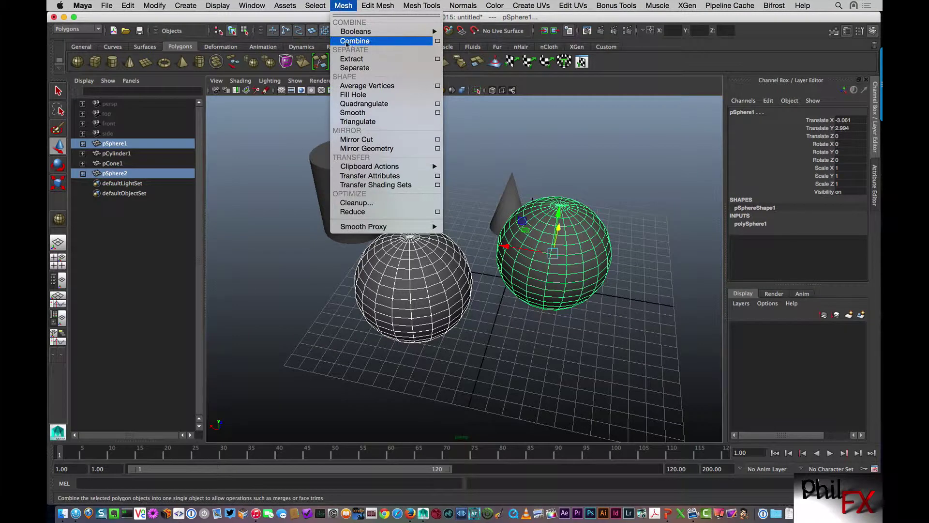
pyautogui.click(353, 41)
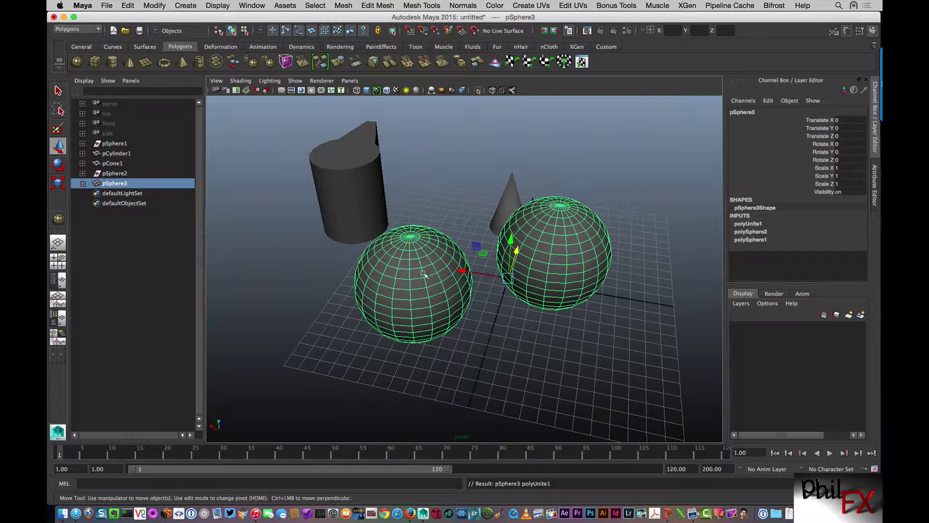
pyautogui.click(540, 339)
pyautogui.click(574, 239)
# Reselect pSphere3, reframe the view, and switch the mesh to Face mode from the marking menu
pyautogui.click(535, 340)
pyautogui.click(572, 239)
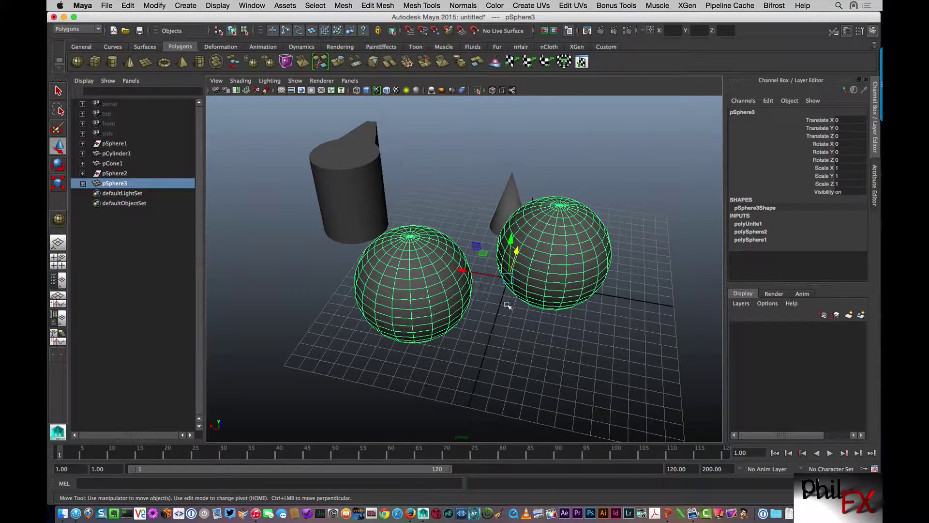
pyautogui.keyDown('alt'); pyautogui.moveTo(509, 318); pyautogui.dragTo(519, 282); pyautogui.keyUp('alt')
pyautogui.scroll(2, 508, 315)
pyautogui.keyDown('alt'); pyautogui.moveTo(492, 311); pyautogui.dragTo(517, 330); pyautogui.keyUp('alt')
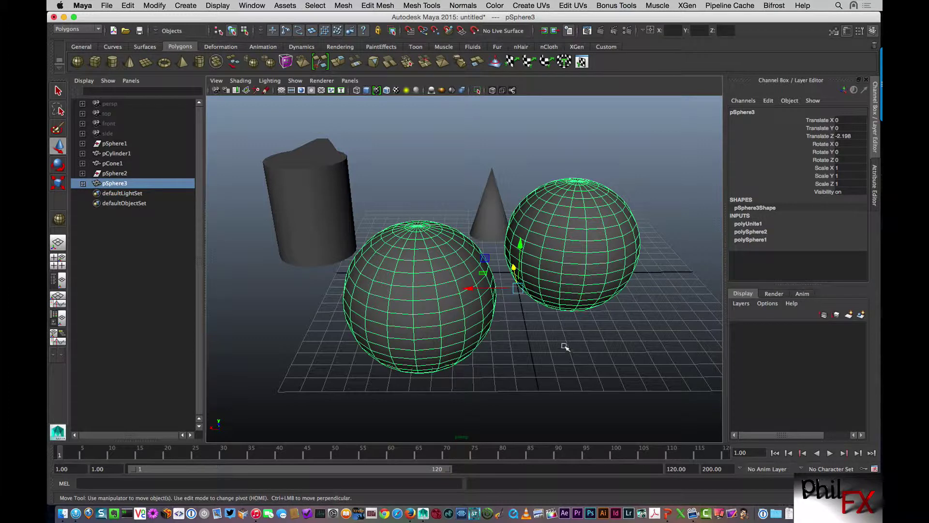
pyautogui.keyDown('alt'); pyautogui.moveTo(543, 328); pyautogui.dragTo(507, 317); pyautogui.keyUp('alt')
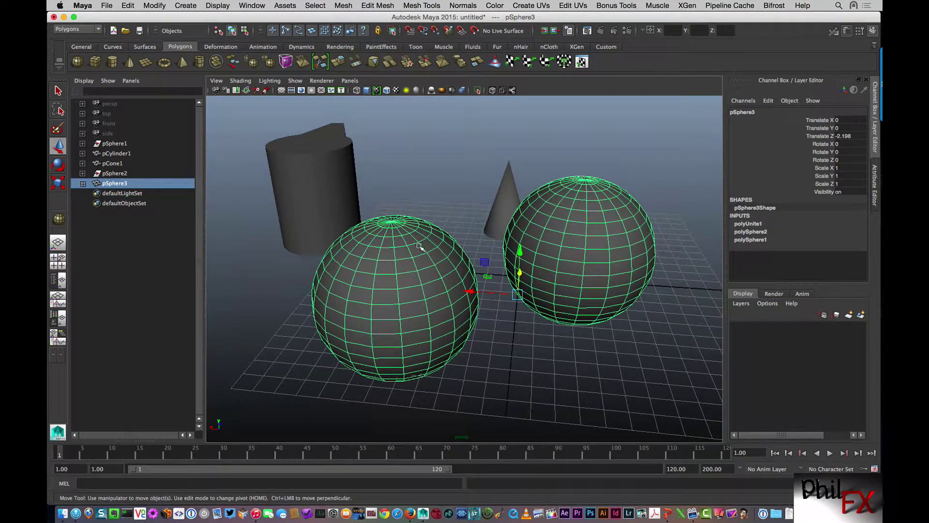
pyautogui.rightClick(403, 246)
pyautogui.moveTo(403, 246); pyautogui.dragTo(402, 269, button='right')
# Pick one face on each sphere, join them with the Bridge Tool, and return to object mode
pyautogui.click(432, 239)
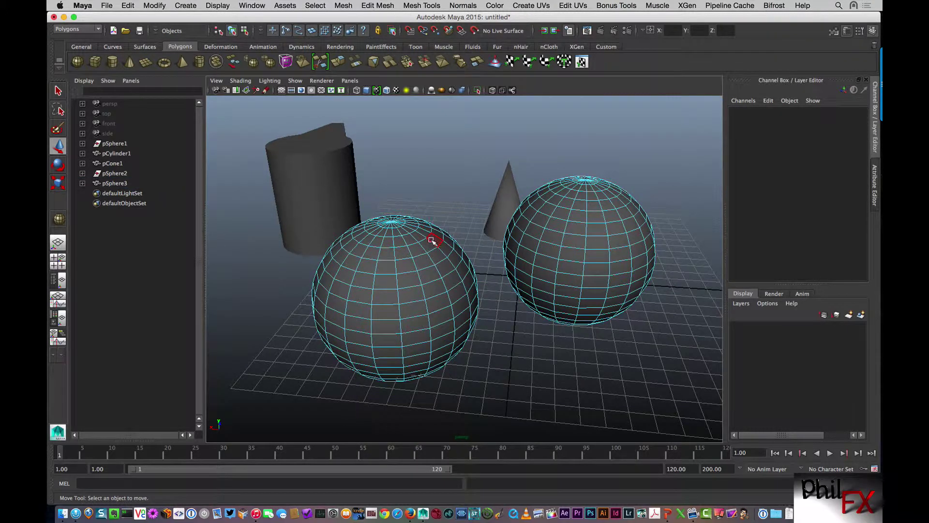
pyautogui.keyDown('shift'); pyautogui.click(534, 232); pyautogui.keyUp('shift')
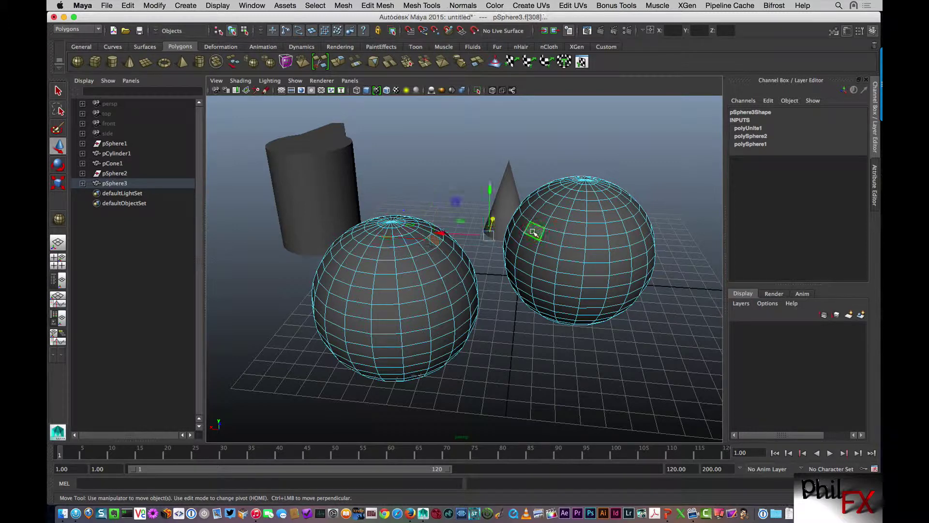
pyautogui.click(415, 5)
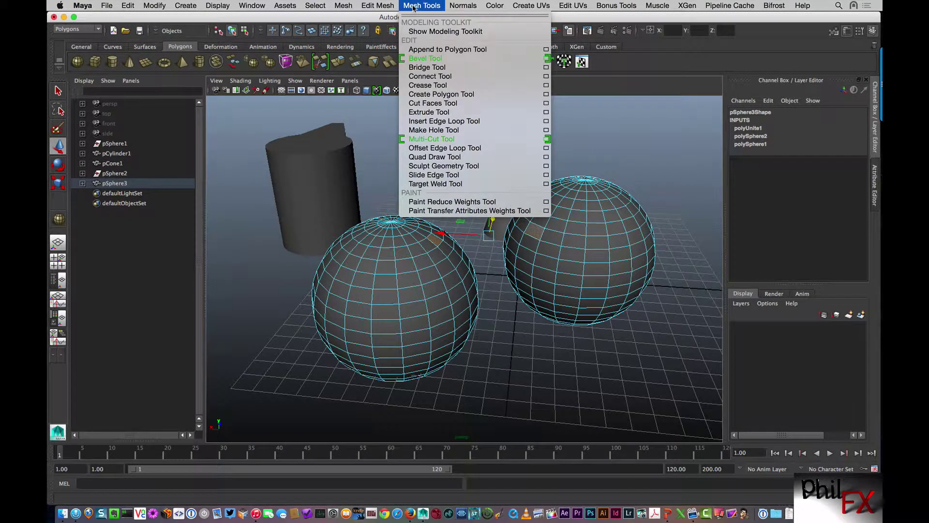
pyautogui.click(537, 68)
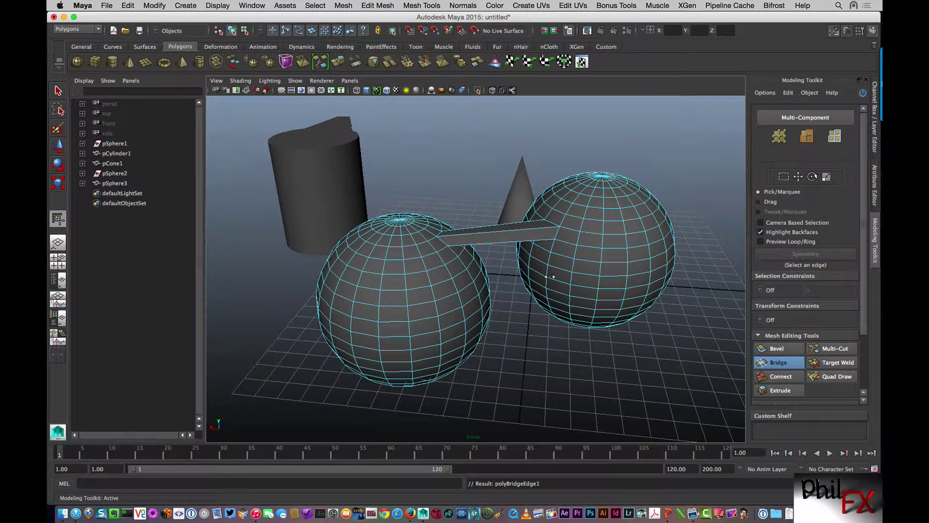
pyautogui.moveTo(482, 272)
pyautogui.keyDown('alt'); pyautogui.mouseDown()
pyautogui.moveTo(498, 290)
pyautogui.moveTo(484, 227)
pyautogui.moveTo(492, 274)
pyautogui.moveTo(473, 304)
pyautogui.moveTo(470, 271)
pyautogui.moveTo(494, 279)
pyautogui.mouseUp(); pyautogui.keyUp('alt')
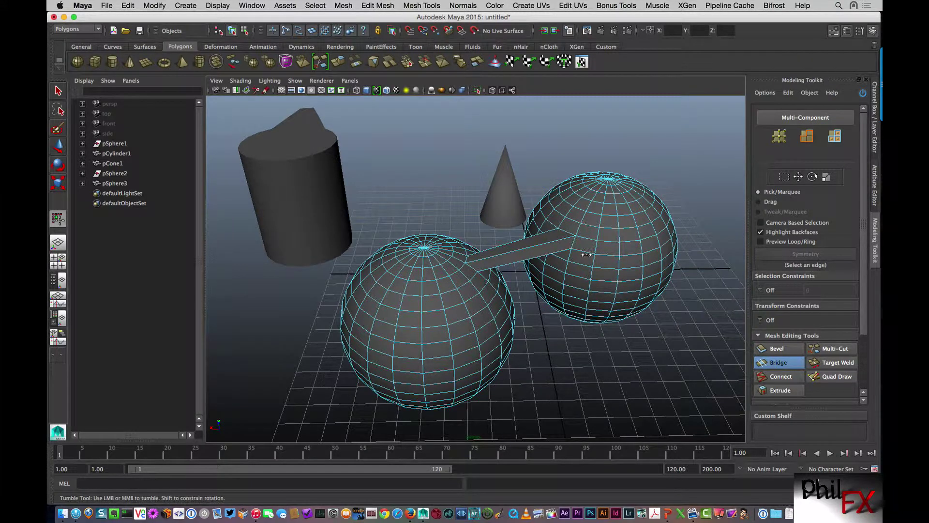
pyautogui.keyDown('alt'); pyautogui.moveTo(587, 252); pyautogui.dragTo(481, 260, button='right'); pyautogui.keyUp('alt')
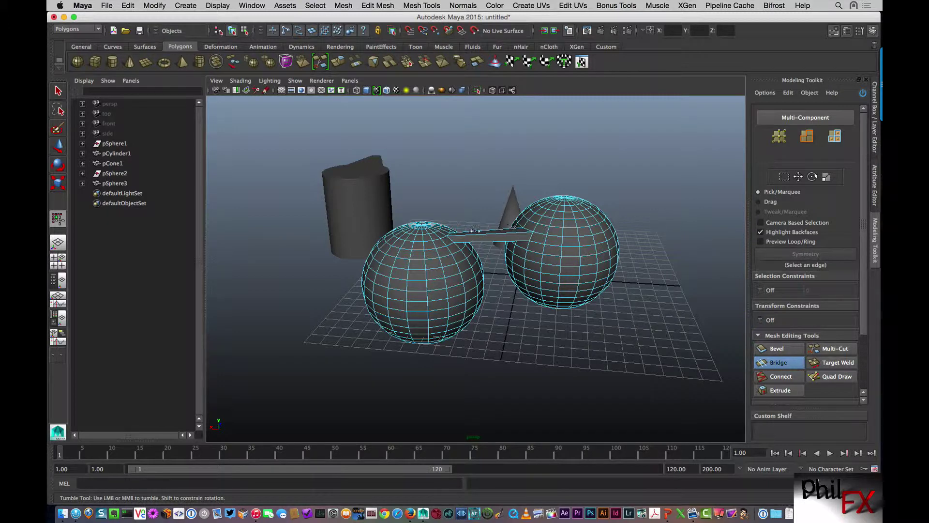
pyautogui.keyDown('alt'); pyautogui.moveTo(476, 231); pyautogui.dragTo(535, 246, button='right'); pyautogui.keyUp('alt')
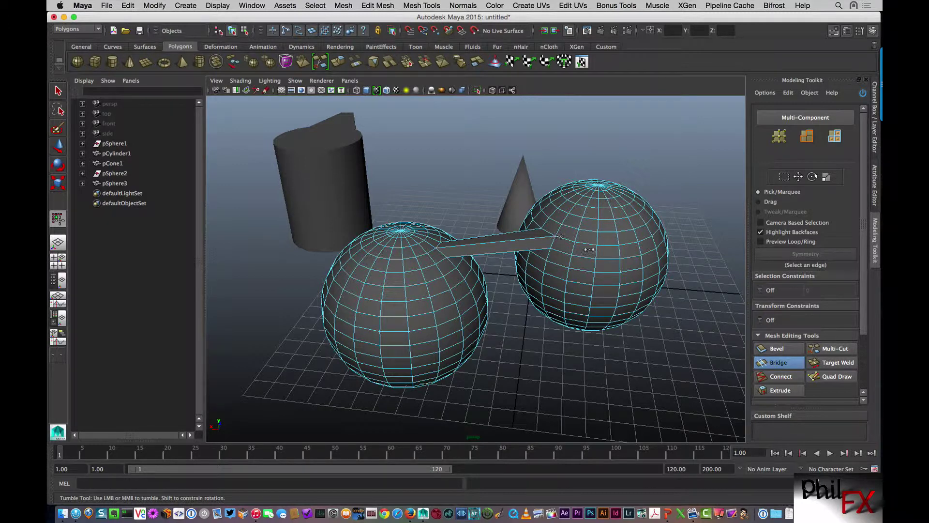
pyautogui.moveTo(591, 214); pyautogui.dragTo(629, 200, button='right')
# Select pSphere3 with the Move tool and show the Channel Box instead of the Modeling Toolkit
pyautogui.click(612, 218)
pyautogui.press('w')
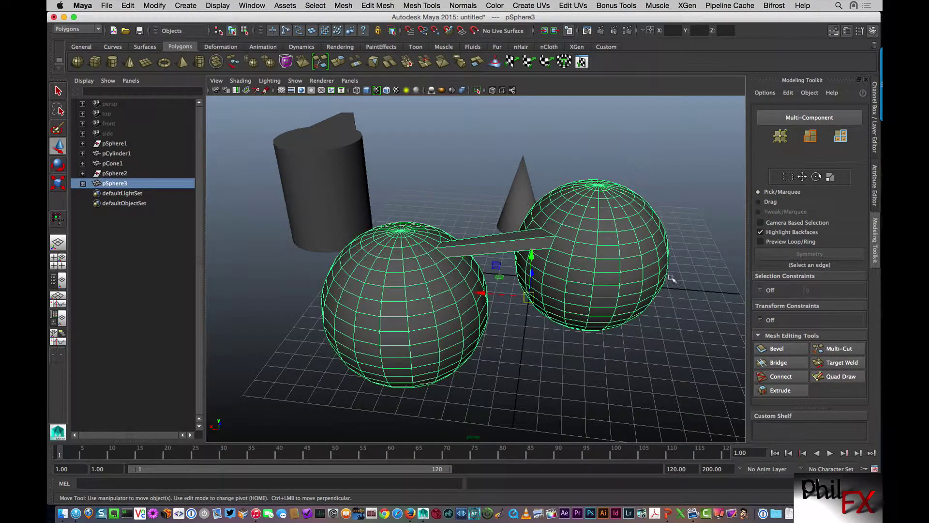
pyautogui.click(866, 80)
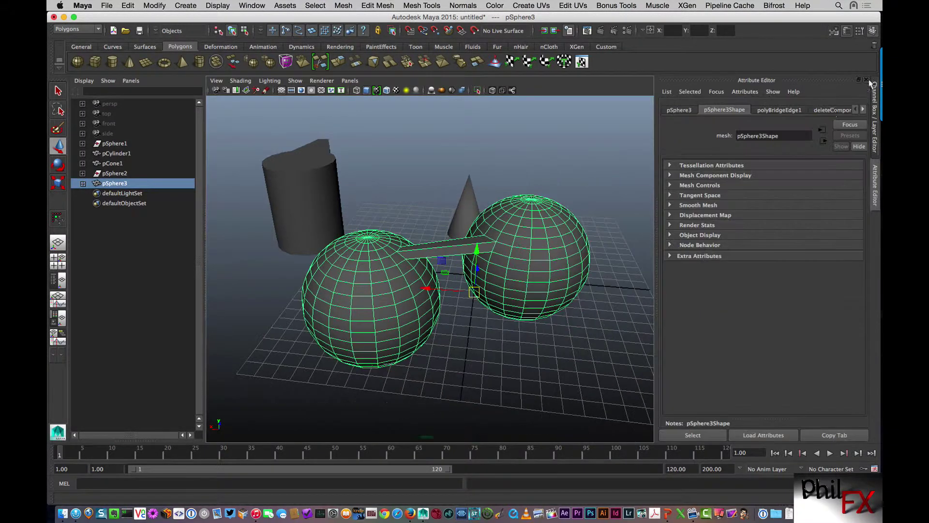
pyautogui.click(875, 102)
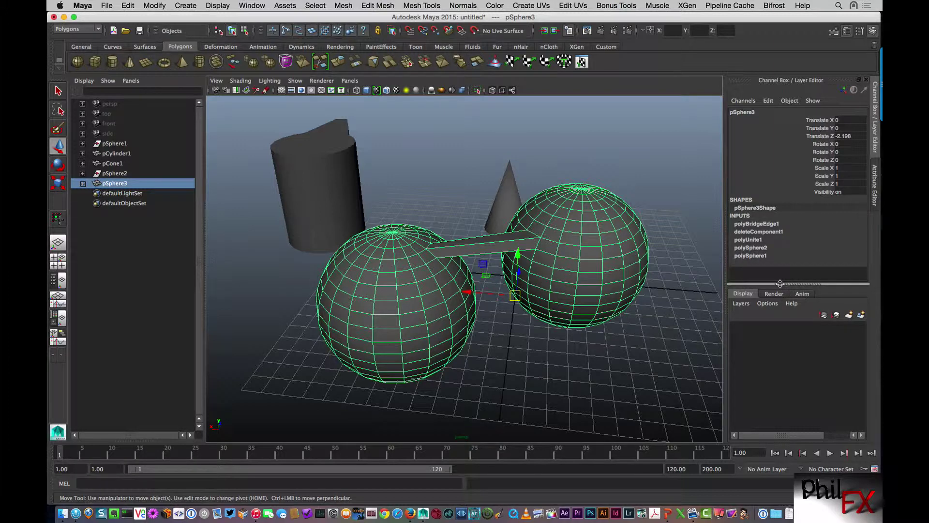
pyautogui.moveTo(779, 287); pyautogui.dragTo(778, 311)
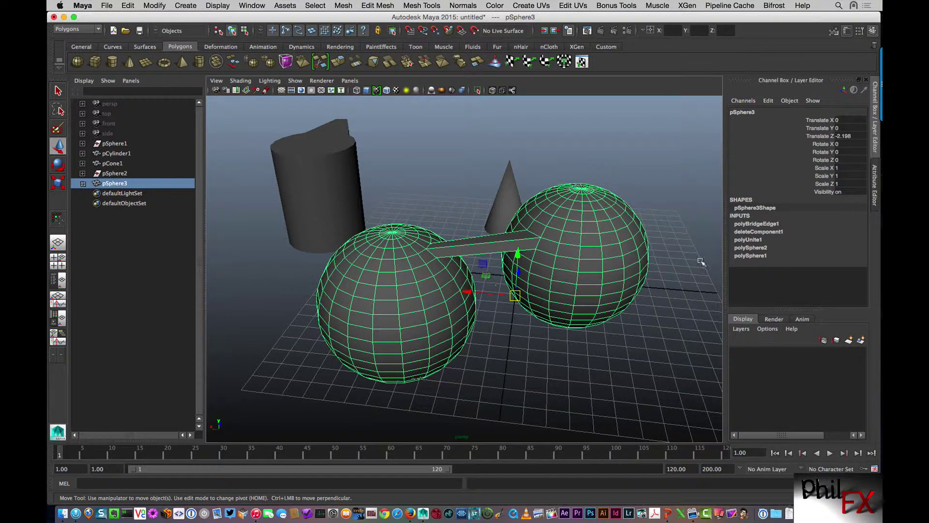
# Browse the polySphere inputs and expand polyBridgeEdge1 to list Twist, Taper and Divisions
pyautogui.click(745, 255)
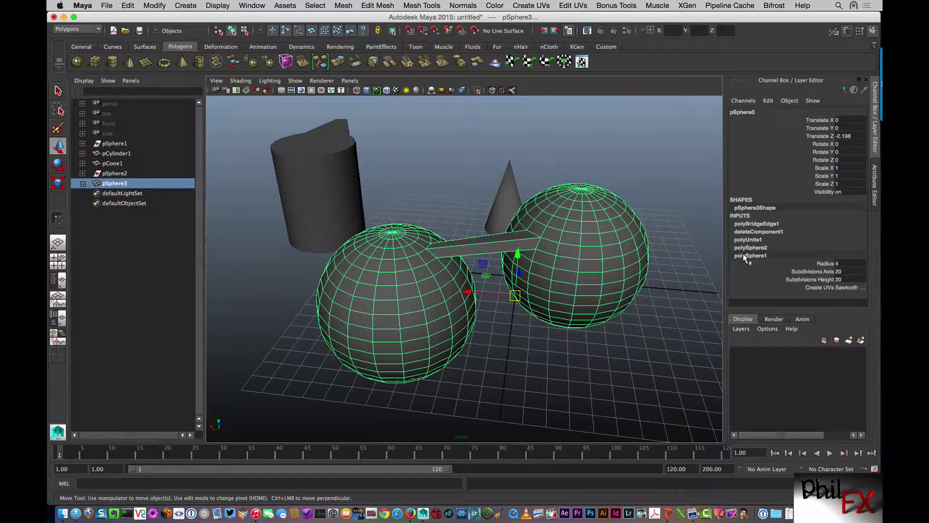
pyautogui.click(748, 248)
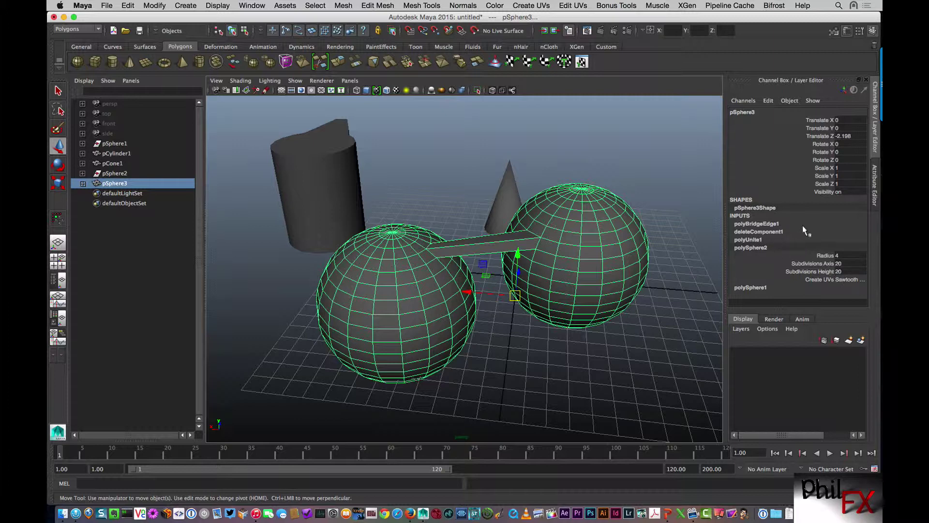
pyautogui.click(752, 247)
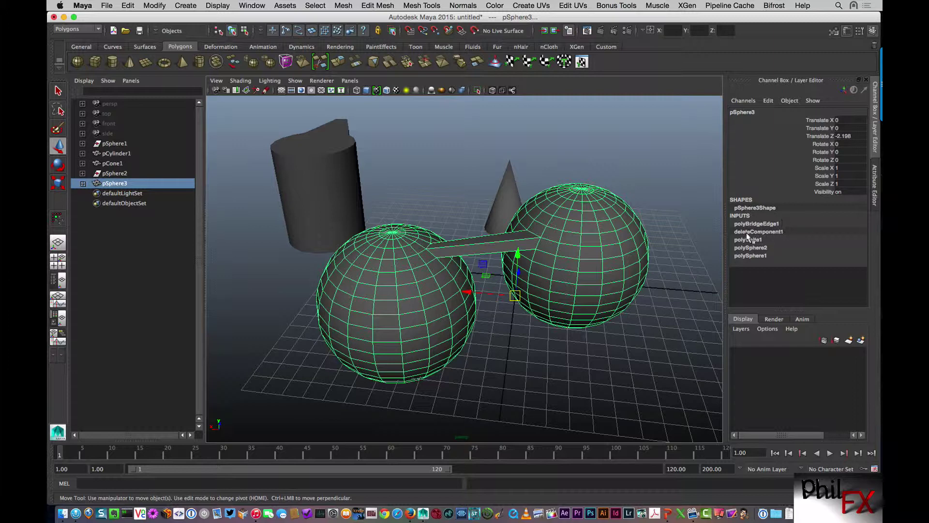
pyautogui.doubleClick(752, 222)
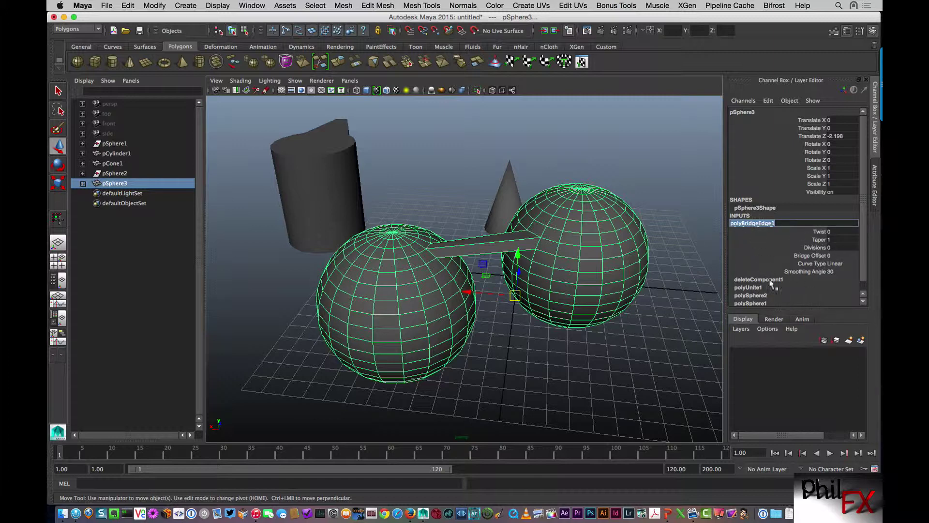
# Set polyBridgeEdge1 Divisions to 4, then 8, and orbit the camera to view the segmented bridge
pyautogui.moveTo(783, 311); pyautogui.dragTo(784, 341)
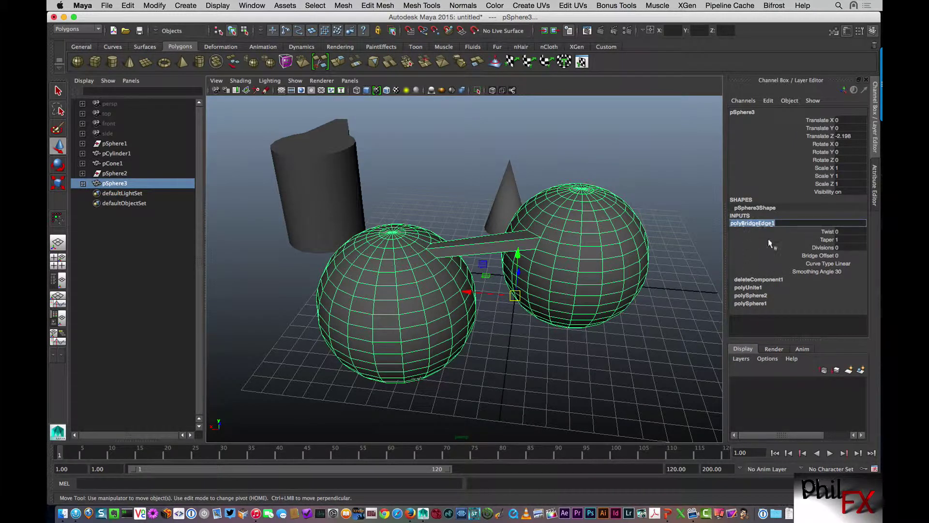
pyautogui.click(842, 248)
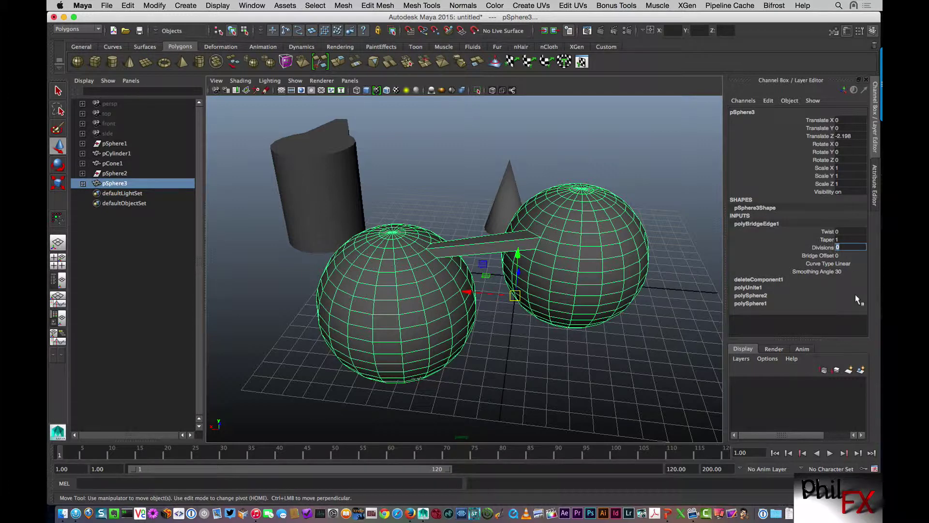
pyautogui.write('4')
pyautogui.press('Return')
pyautogui.click(850, 247)
pyautogui.write('8')
pyautogui.press('Return')
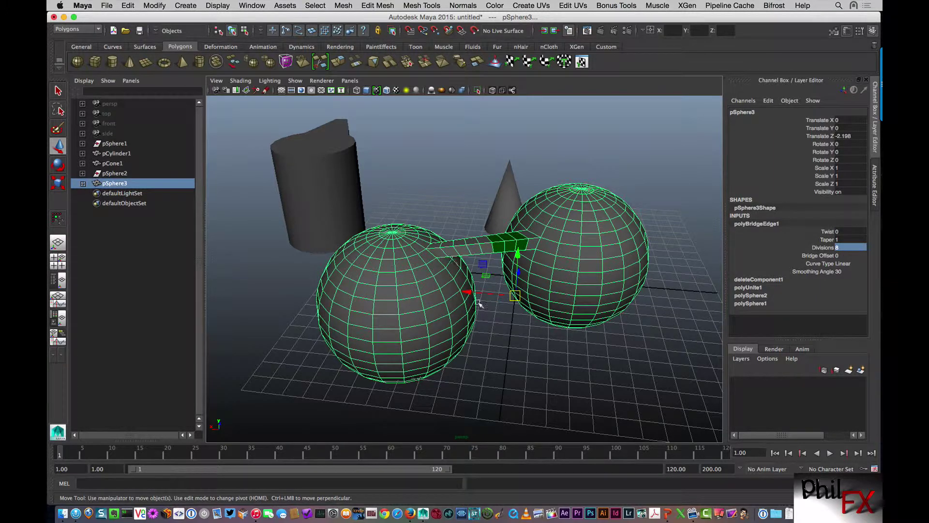
pyautogui.keyDown('alt'); pyautogui.moveTo(536, 310); pyautogui.dragTo(557, 292); pyautogui.keyUp('alt')
pyautogui.keyDown('alt'); pyautogui.moveTo(558, 290); pyautogui.dragTo(535, 259, button='right'); pyautogui.keyUp('alt')
pyautogui.keyDown('alt'); pyautogui.moveTo(535, 259); pyautogui.dragTo(544, 266); pyautogui.keyUp('alt')
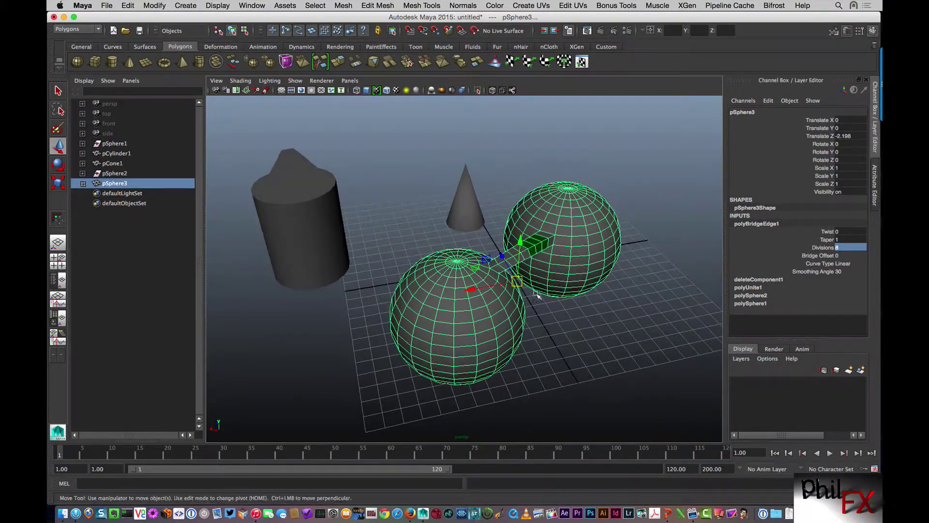
pyautogui.keyDown('alt'); pyautogui.moveTo(536, 300); pyautogui.dragTo(538, 294, button='right'); pyautogui.keyUp('alt')
pyautogui.keyDown('alt'); pyautogui.moveTo(537, 294); pyautogui.dragTo(519, 294); pyautogui.keyUp('alt')
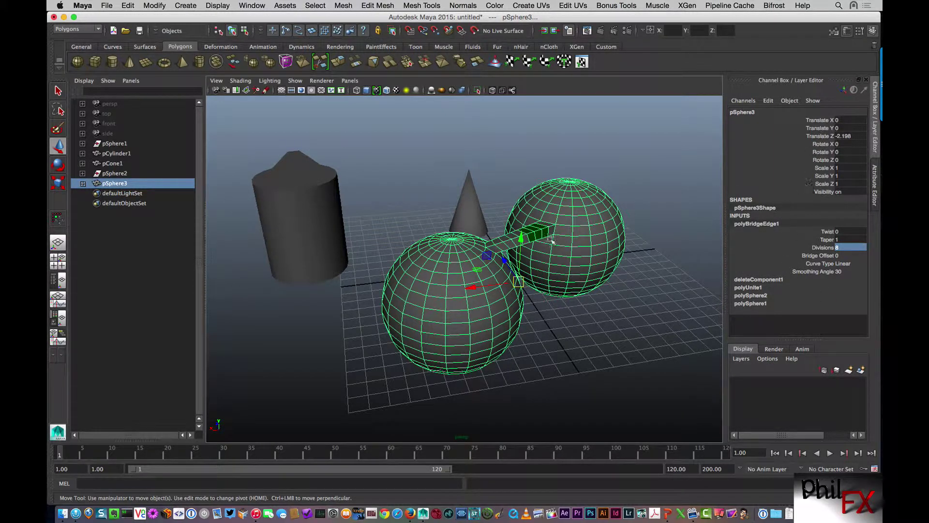
# In Edge mode, pull a top edge of the right sphere upward into a spike
pyautogui.rightClick(562, 194)
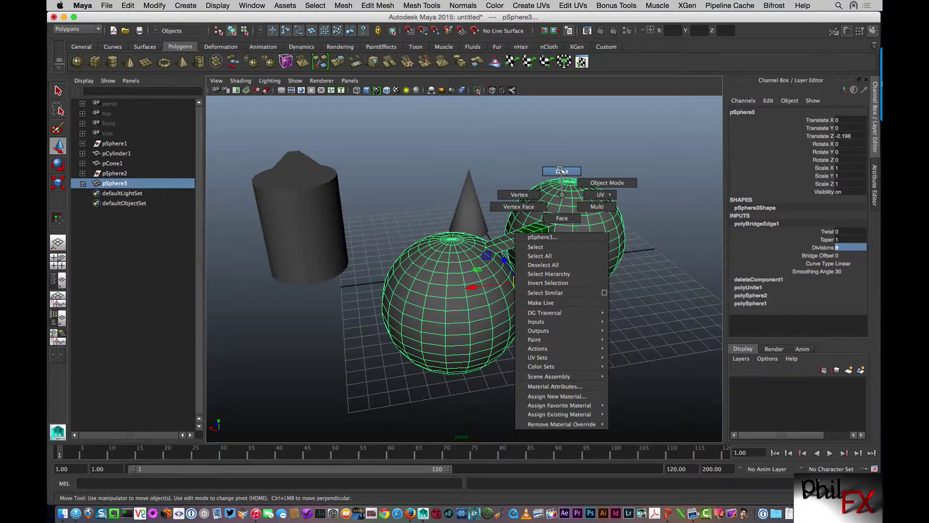
pyautogui.click(561, 170)
pyautogui.click(583, 209)
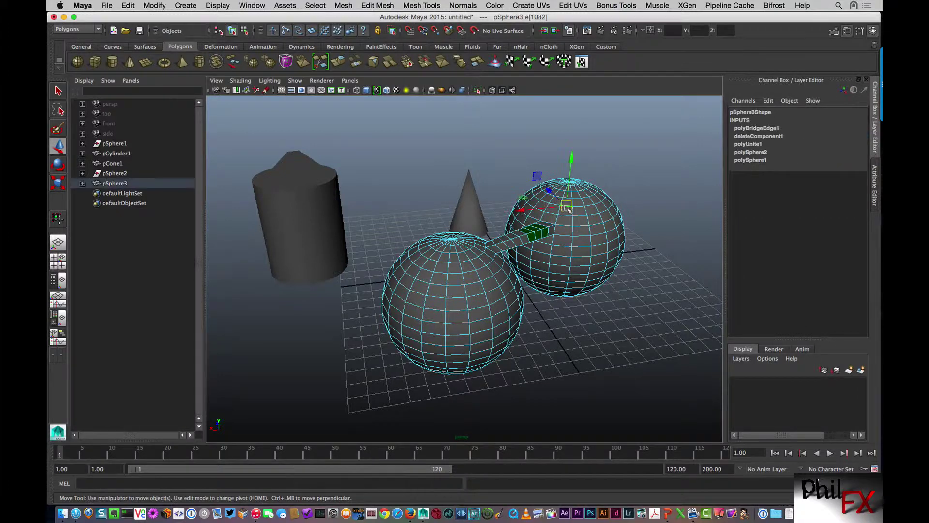
pyautogui.moveTo(571, 167); pyautogui.dragTo(571, 139)
# In Vertex mode, drag a column of left-sphere vertices outward along X into a bulge
pyautogui.moveTo(463, 278); pyautogui.dragTo(423, 278, button='right')
pyautogui.moveTo(386, 237); pyautogui.dragTo(429, 298)
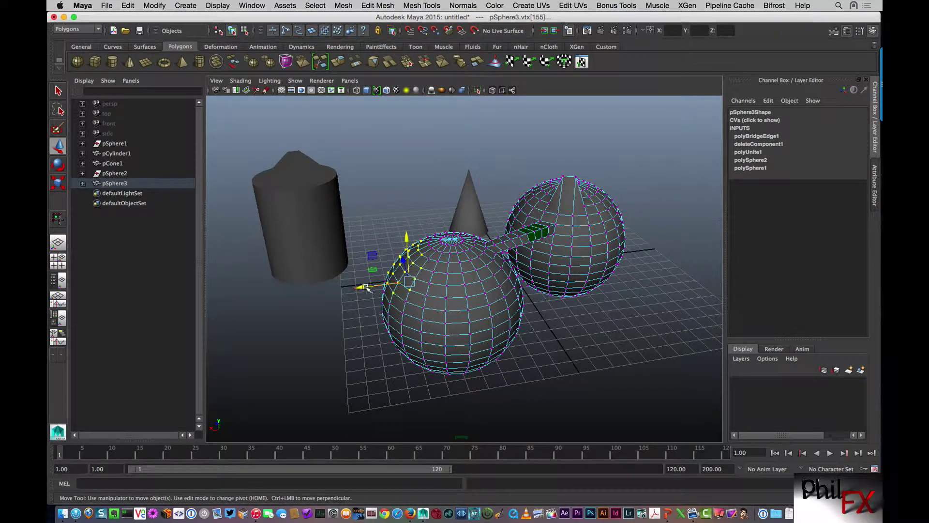
pyautogui.moveTo(366, 288); pyautogui.dragTo(334, 289)
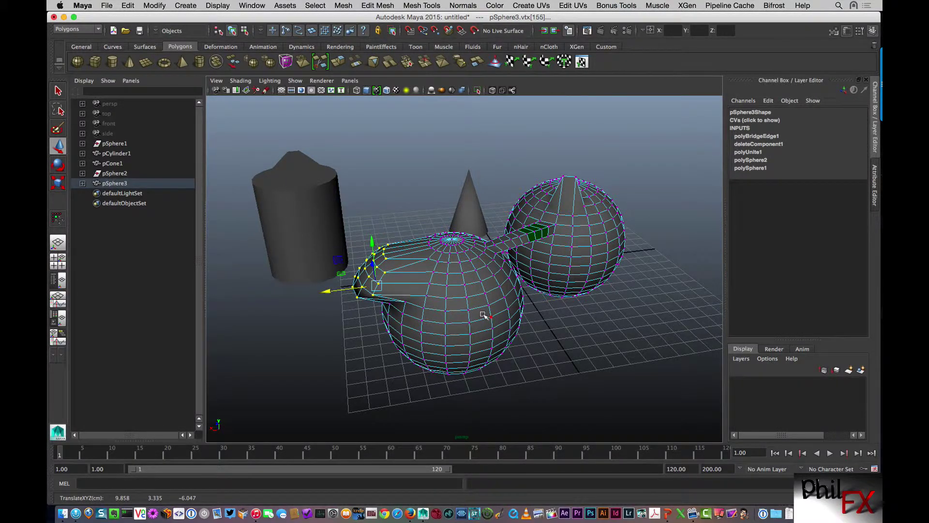
pyautogui.keyDown('alt'); pyautogui.moveTo(483, 315); pyautogui.dragTo(462, 329); pyautogui.keyUp('alt')
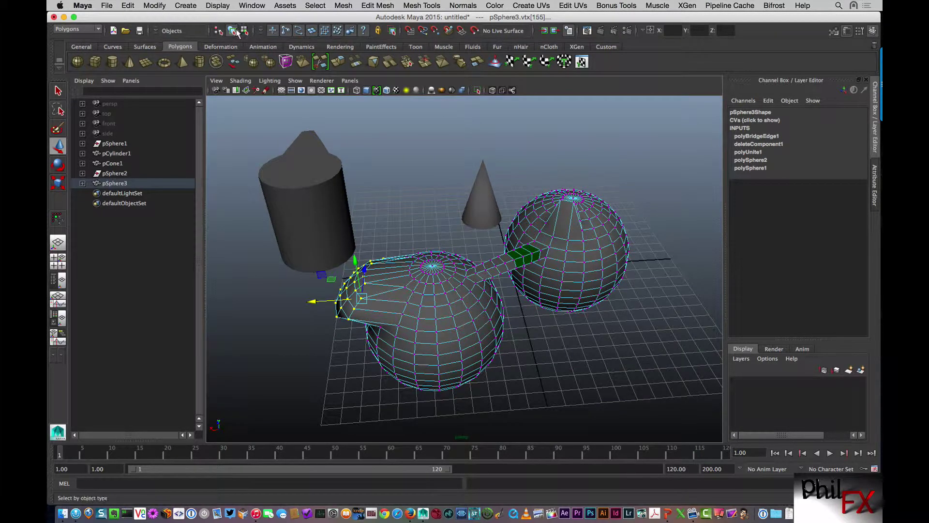
pyautogui.moveTo(575, 271); pyautogui.dragTo(604, 261, button='right')
# Return pSphere3 to object mode, browse its history tabs in the Attribute Editor, then show the Channel Box
pyautogui.click(614, 255)
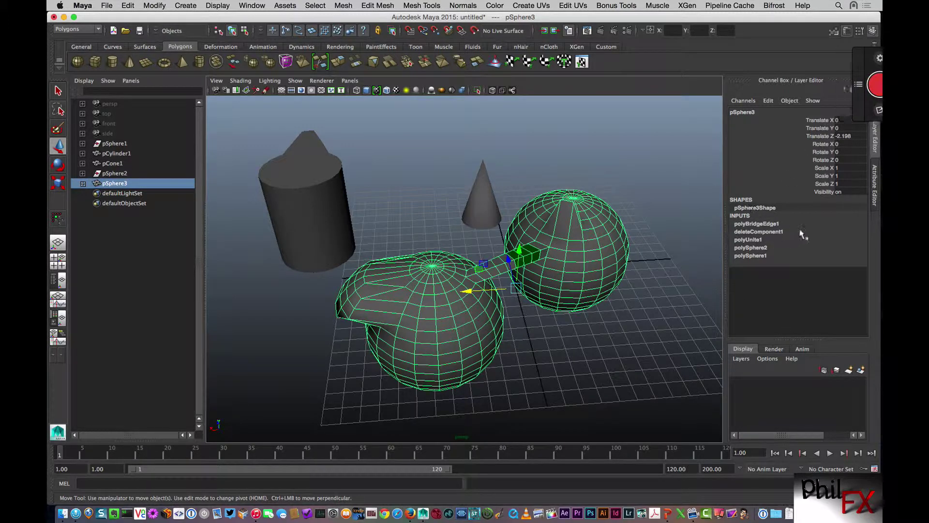
pyautogui.click(874, 188)
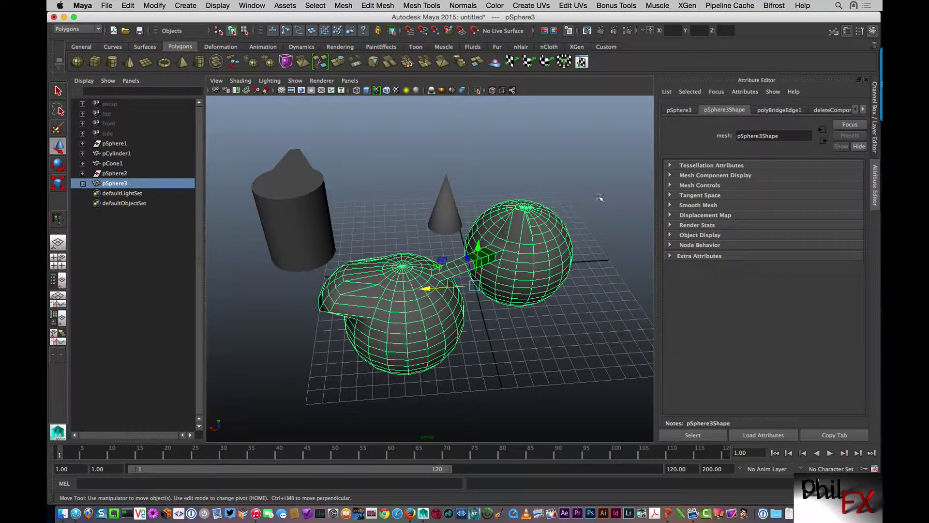
pyautogui.click(863, 109)
pyautogui.click(862, 109)
pyautogui.click(862, 109)
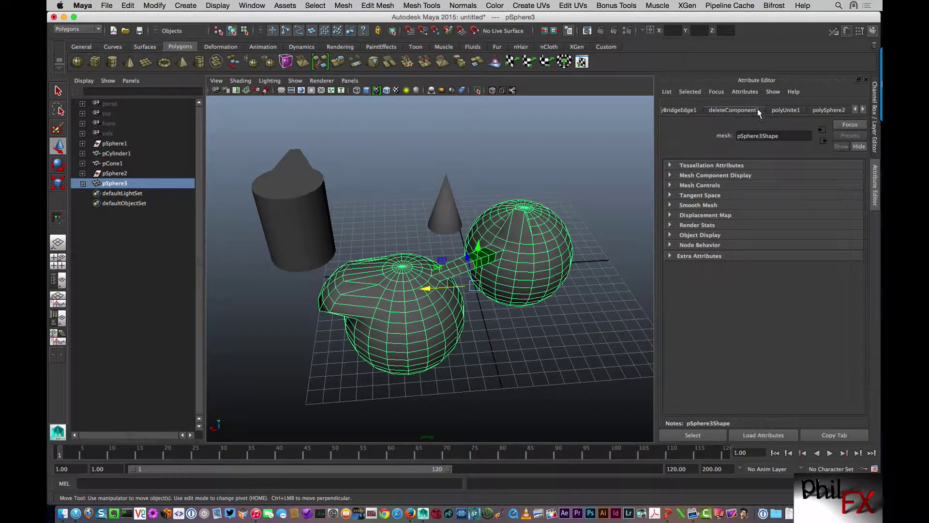
pyautogui.click(862, 110)
pyautogui.click(863, 110)
pyautogui.click(855, 109)
pyautogui.click(855, 110)
pyautogui.click(854, 109)
pyautogui.click(854, 110)
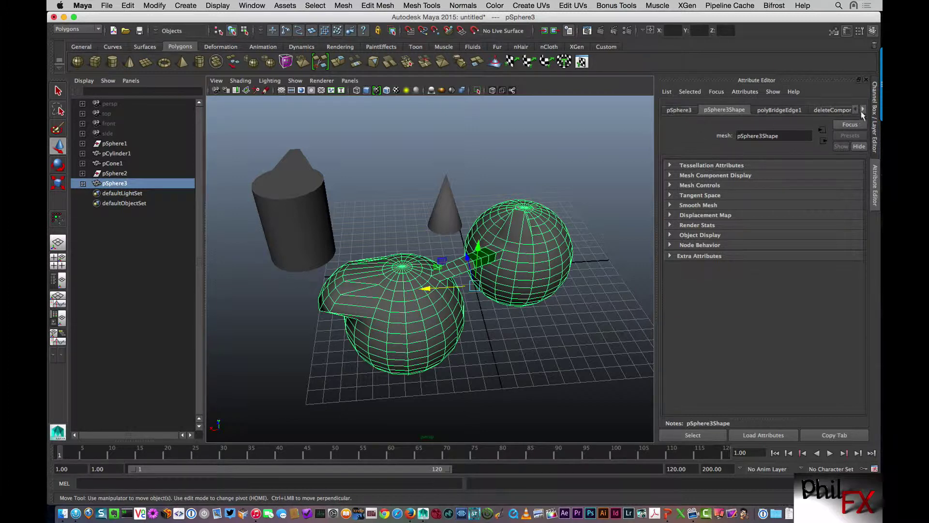
pyautogui.click(873, 141)
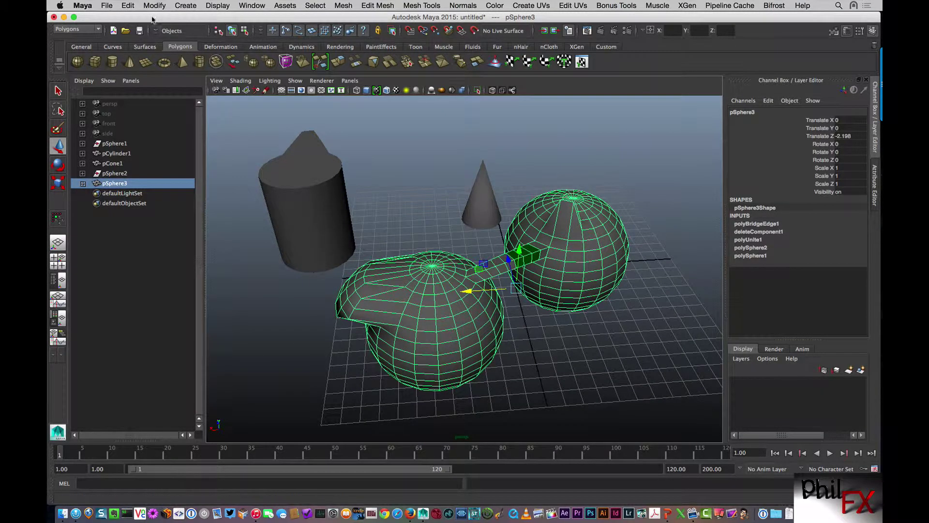
# Delete pSphere3's construction history with Edit > Delete by Type > History
pyautogui.click(129, 5)
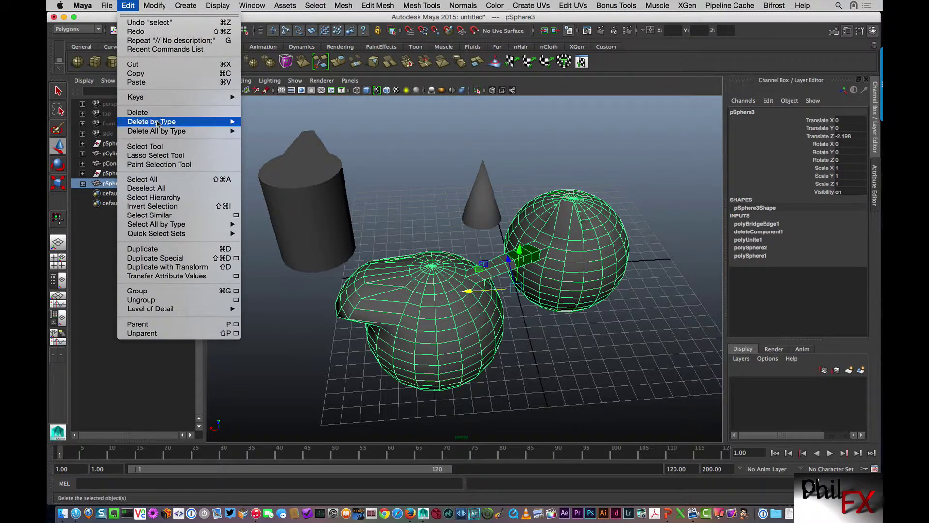
pyautogui.moveTo(159, 126)
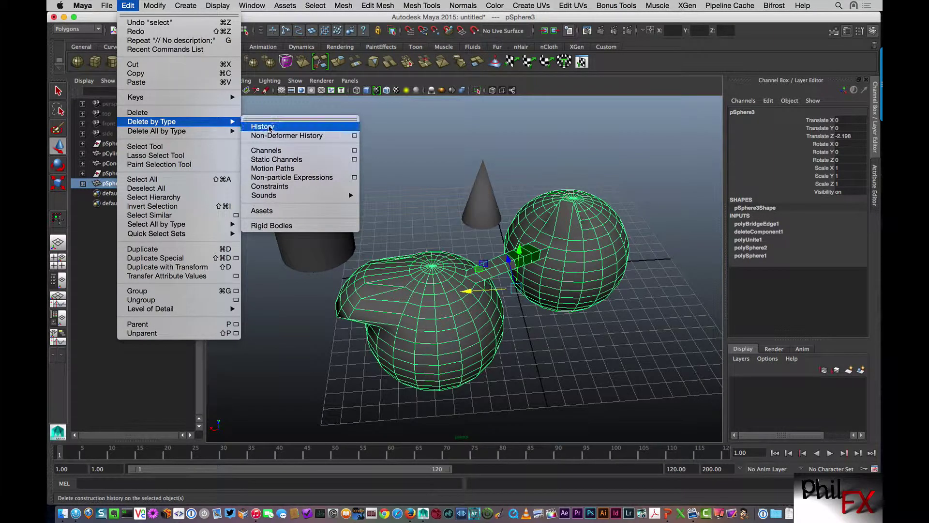
pyautogui.click(265, 126)
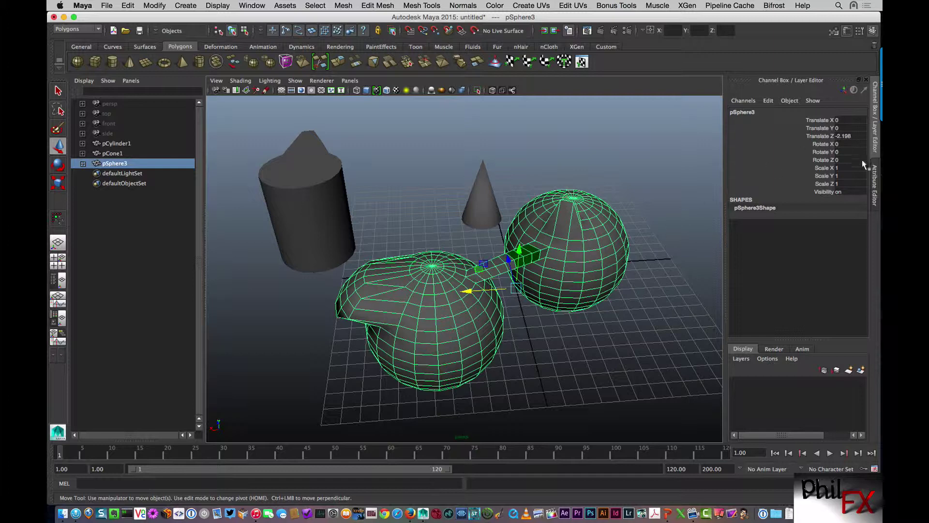
# Review pSphere3's transform, pSphere3Shape, initialShadingGroup and lambert1 tabs in the Attribute Editor
pyautogui.click(874, 179)
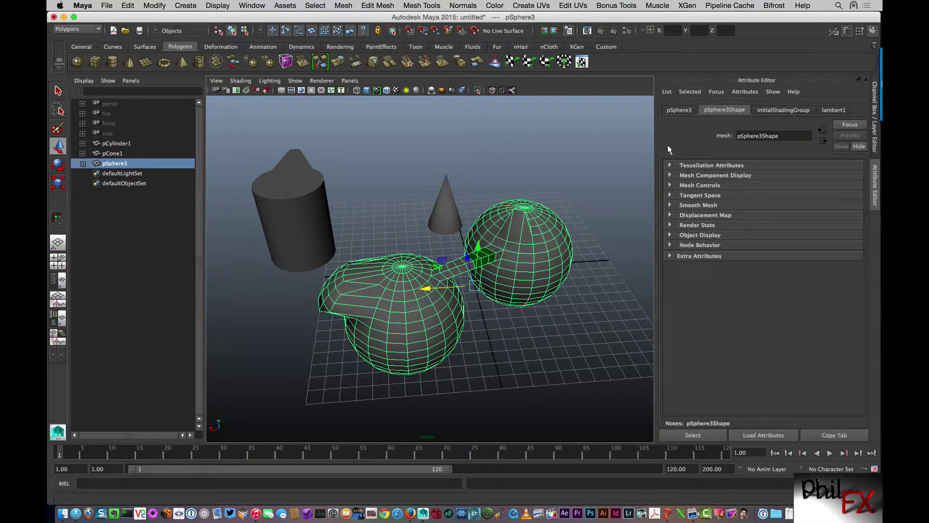
pyautogui.click(682, 110)
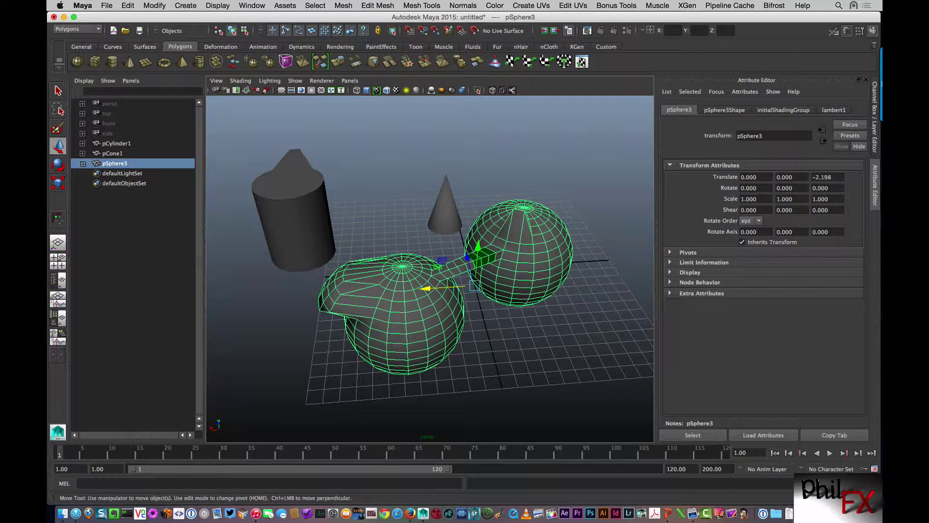
pyautogui.click(726, 111)
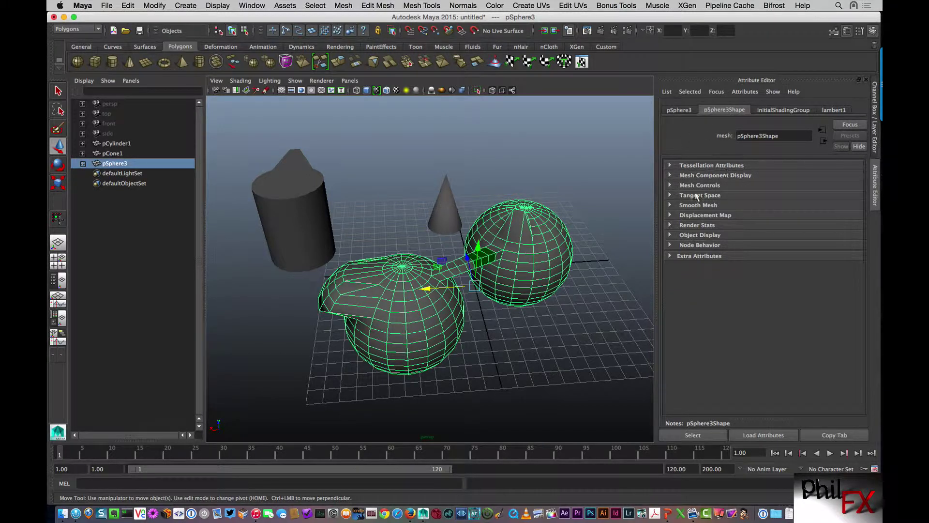
pyautogui.click(784, 110)
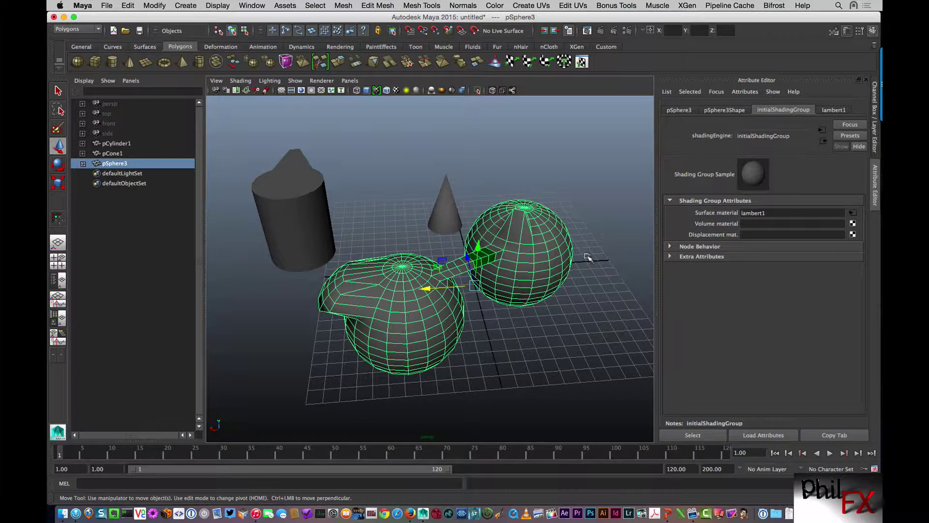
pyautogui.click(831, 110)
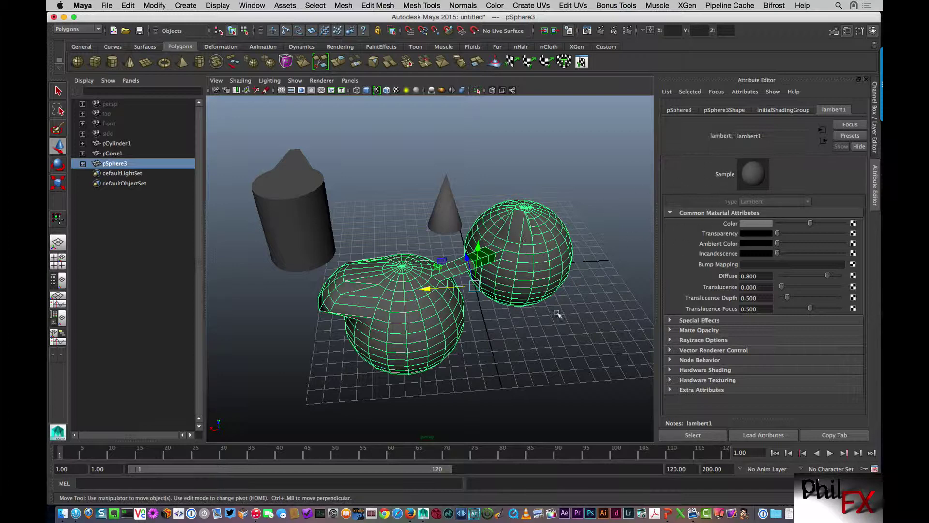
# Assign a new Blinn material to the merged spheres and view blinn1's attributes
pyautogui.click(680, 110)
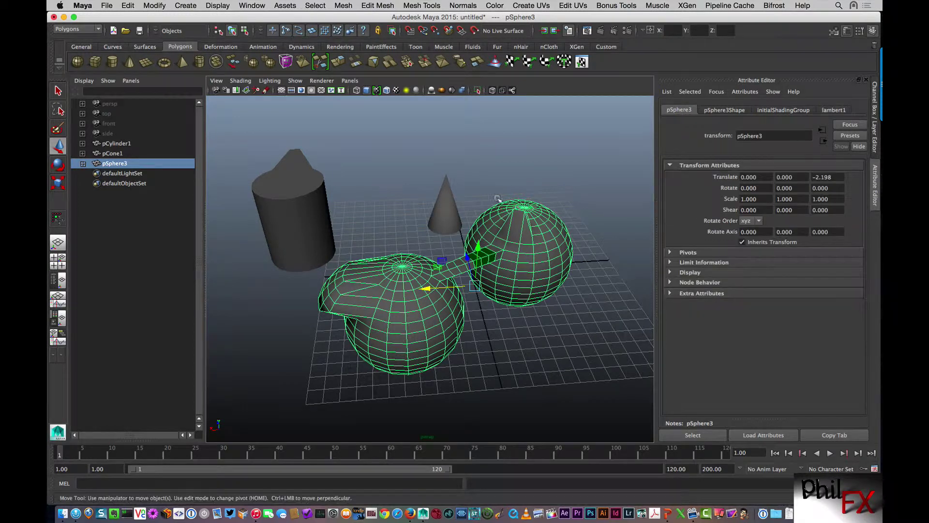
pyautogui.moveTo(515, 229); pyautogui.dragTo(586, 438, button='right')
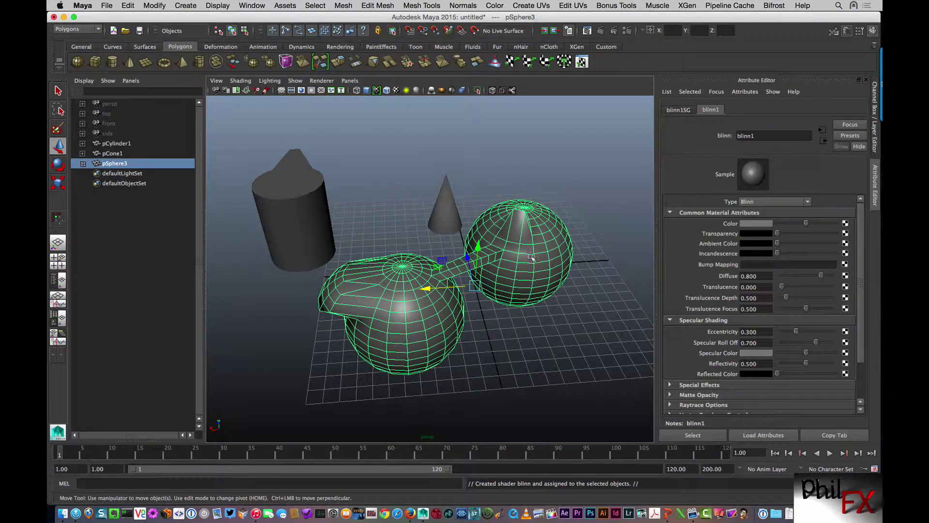
pyautogui.click(564, 165)
pyautogui.click(543, 267)
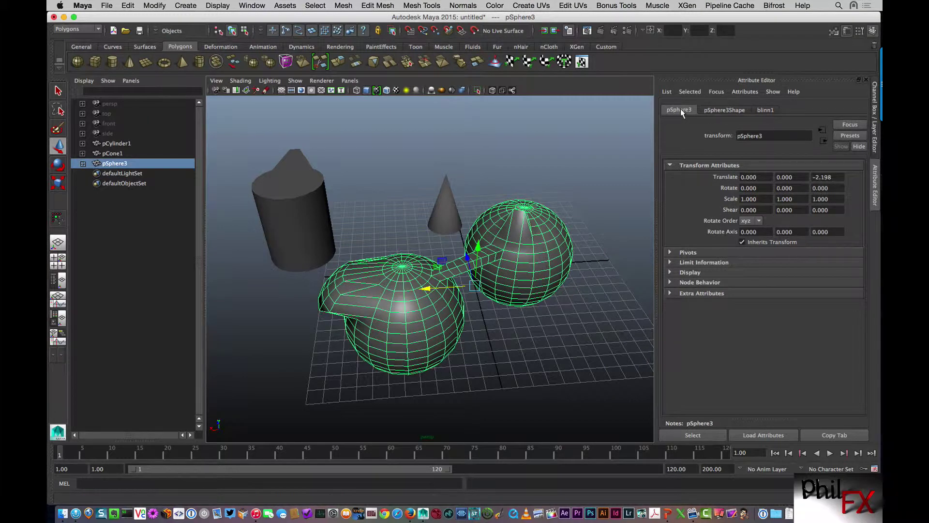
pyautogui.click(720, 109)
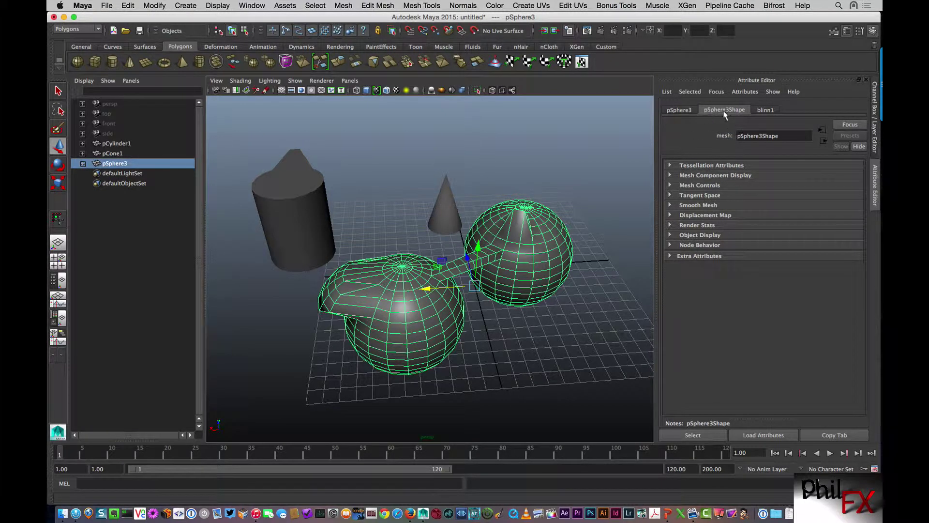
pyautogui.click(768, 110)
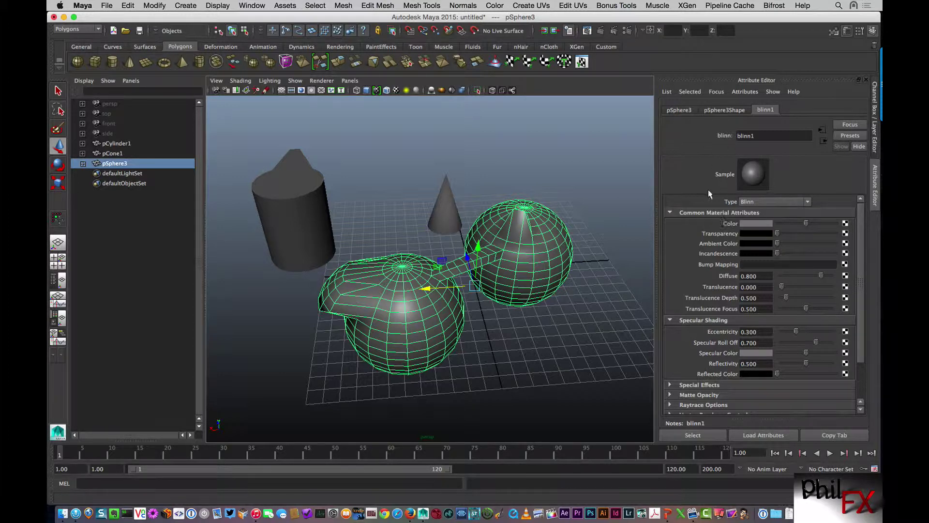
# Replace the channel values with pSphere3's full attribute listing
pyautogui.click(679, 109)
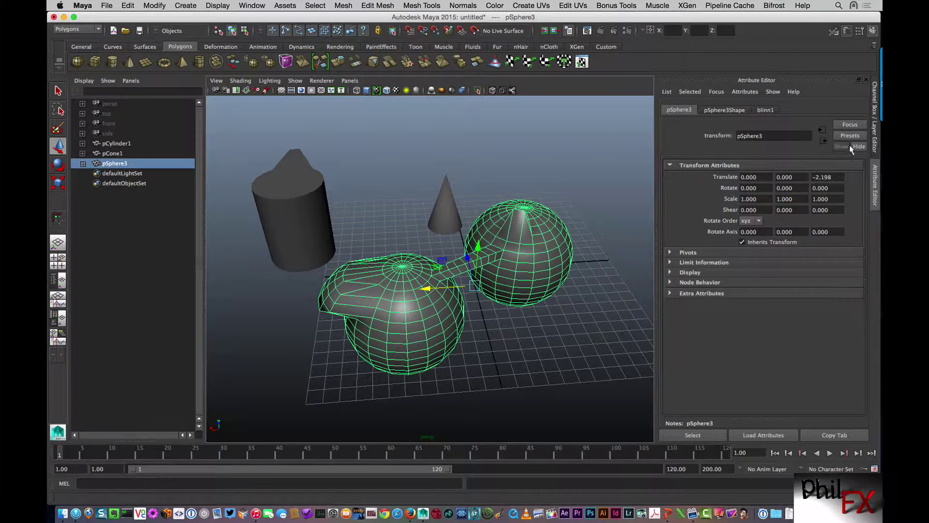
pyautogui.click(874, 115)
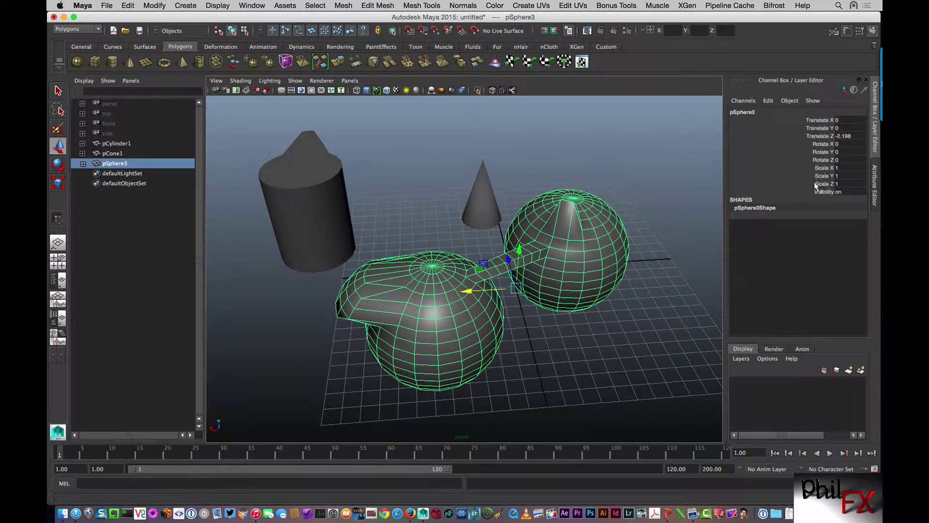
pyautogui.click(874, 181)
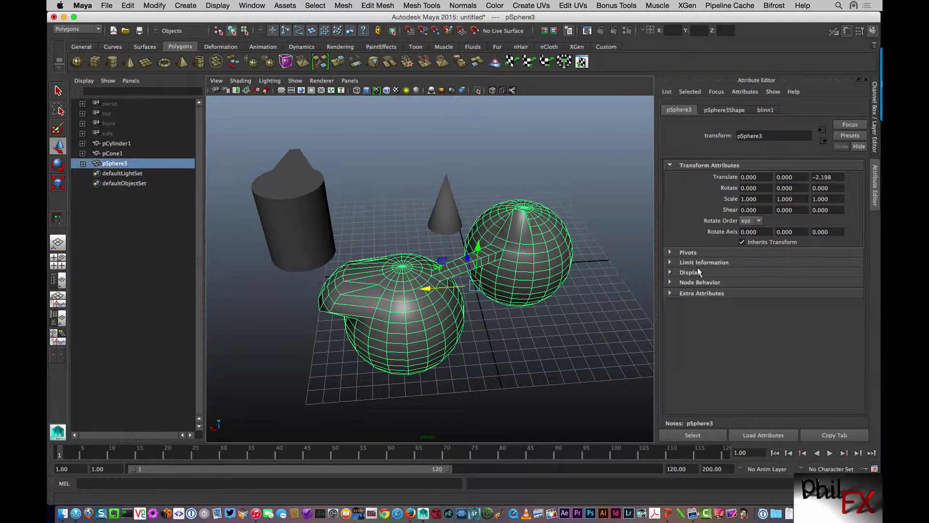
# Expand and collapse the Pivots, Local Space, World Space and Display sections, ending on pSphere3Shape
pyautogui.click(669, 252)
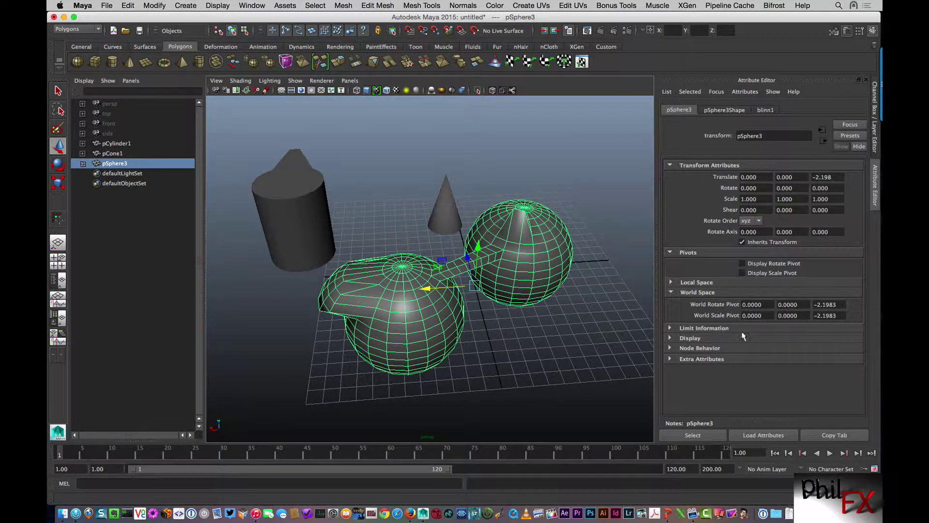
pyautogui.click(670, 283)
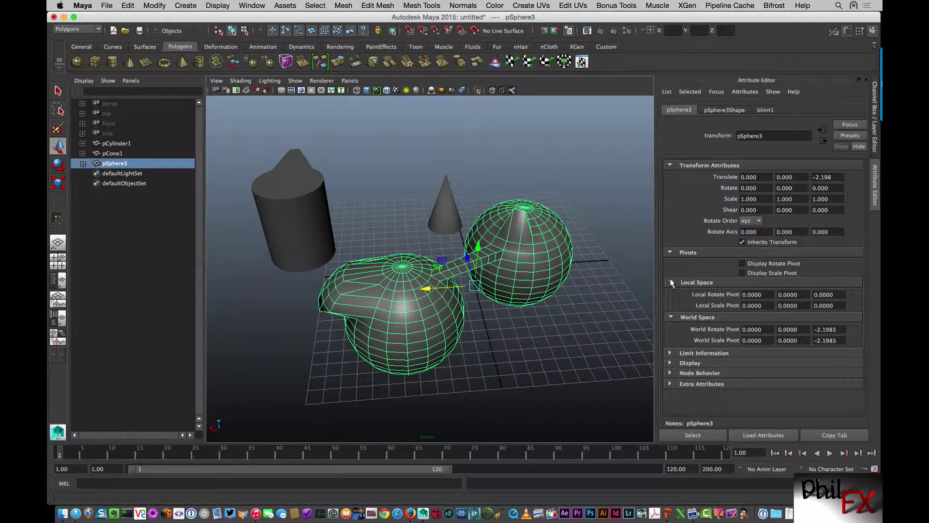
pyautogui.click(671, 362)
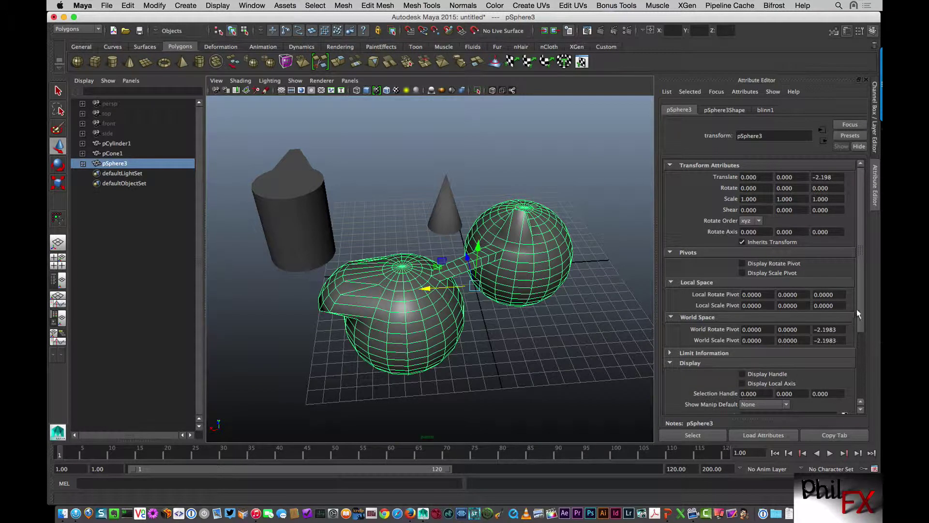
pyautogui.moveTo(859, 314); pyautogui.dragTo(859, 371)
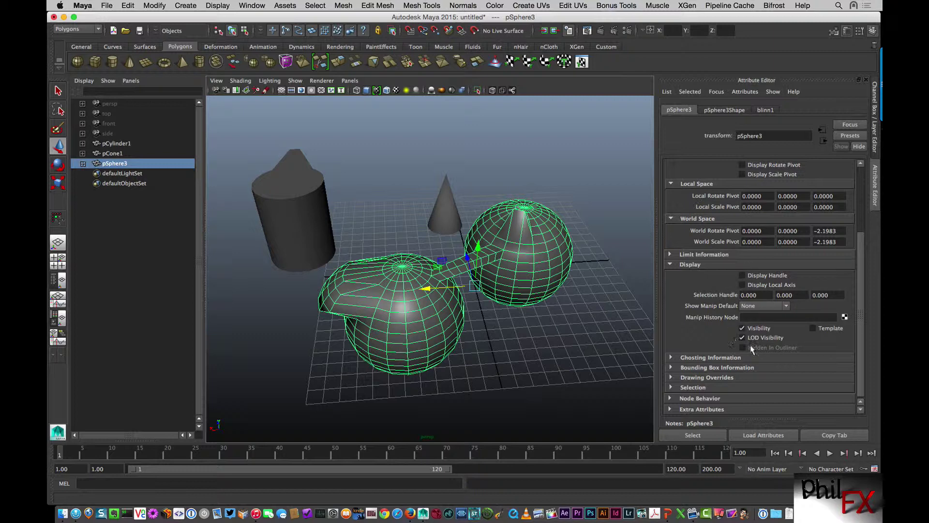
pyautogui.click(671, 264)
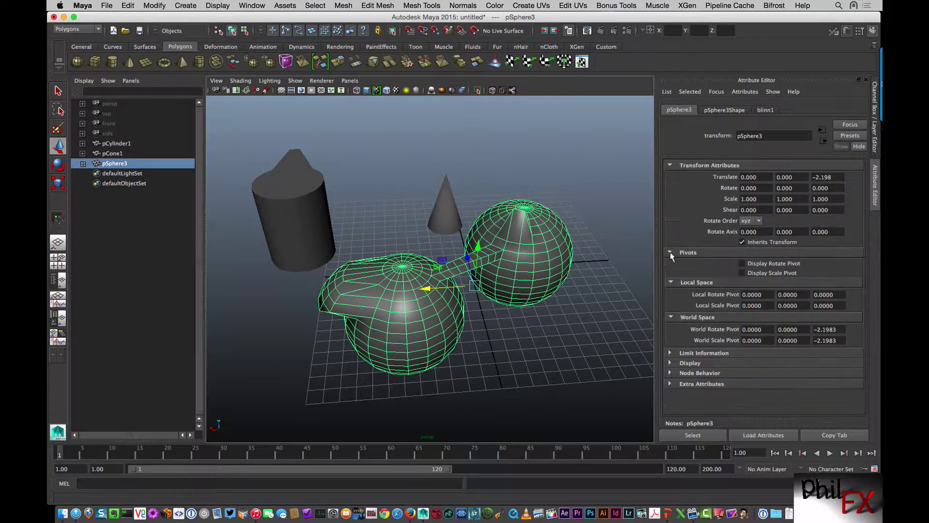
pyautogui.click(671, 317)
pyautogui.click(670, 282)
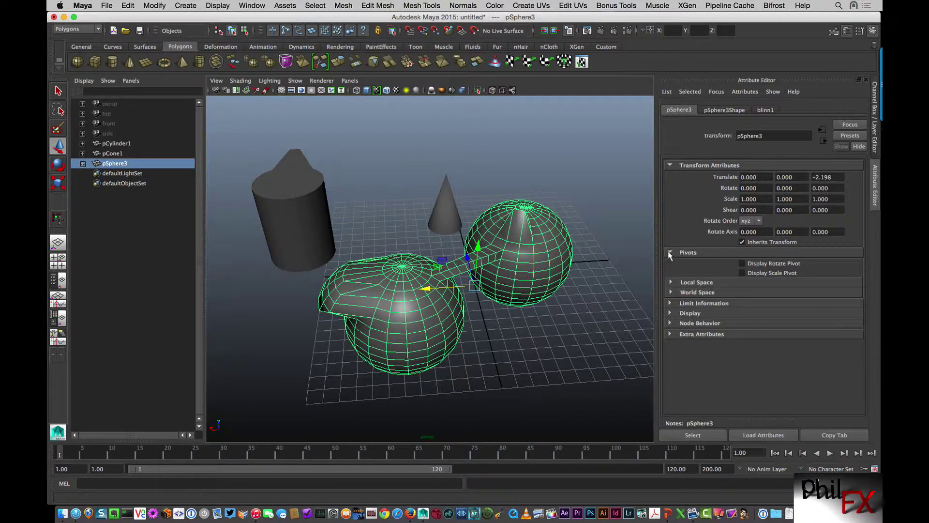
pyautogui.click(670, 252)
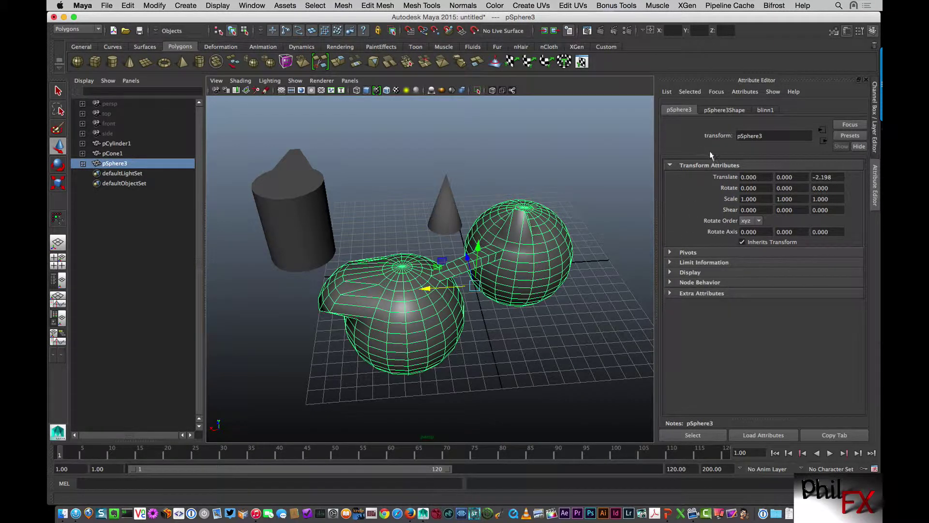
pyautogui.click(725, 110)
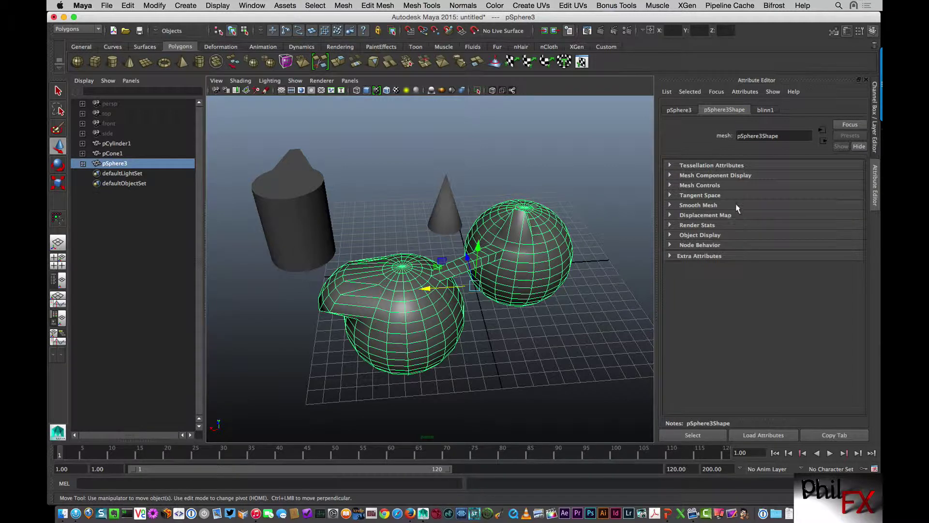
# Expand and collapse Tessellation Attributes, then expand pSphere3Shape's Render Stats section
pyautogui.click(668, 165)
pyautogui.click(668, 164)
pyautogui.click(670, 225)
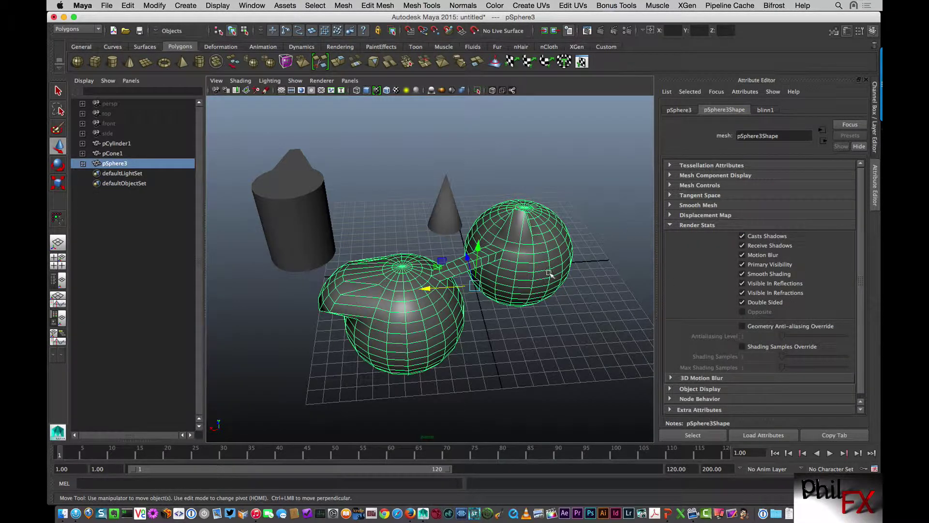
pyautogui.keyDown('alt'); pyautogui.moveTo(550, 274); pyautogui.dragTo(555, 266); pyautogui.keyUp('alt')
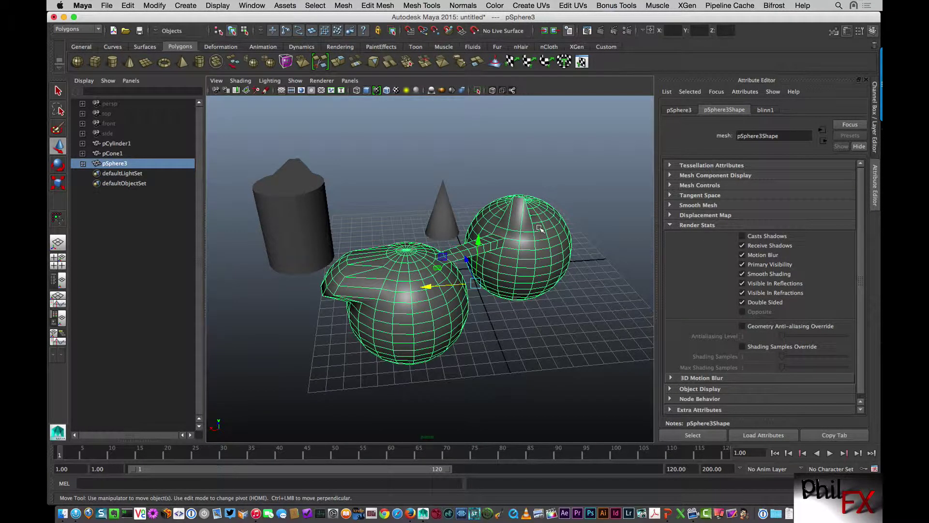
# Select the cone and the cylinder pCylinder1 in turn, then reselect pSphere3
pyautogui.click(441, 209)
pyautogui.click(306, 199)
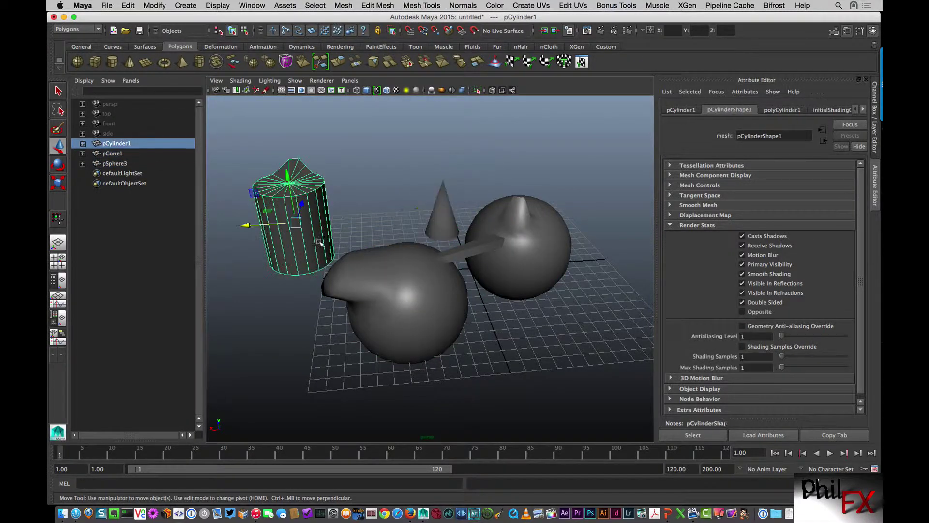
pyautogui.click(430, 270)
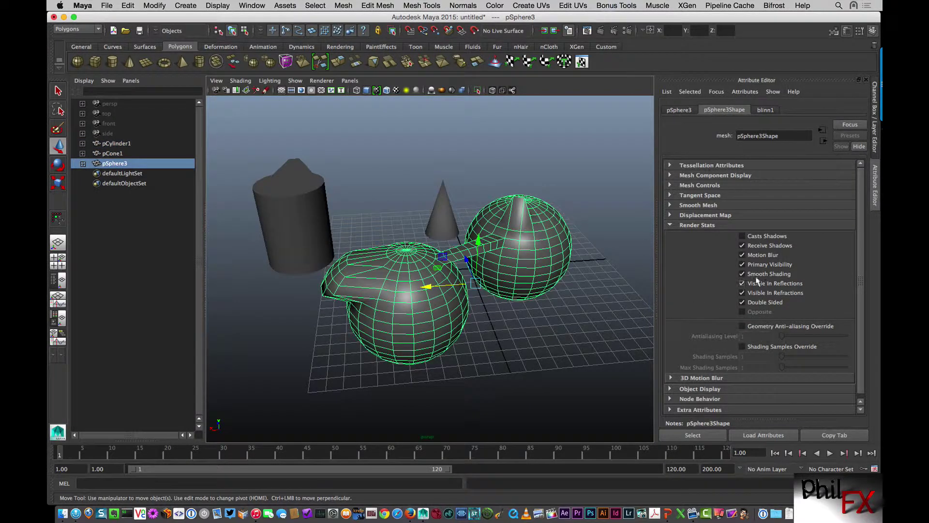
# Turn off Receive Shadows, enable Motion Blur and toggle Primary Visibility, then collapse Render Stats
pyautogui.click(741, 247)
pyautogui.click(742, 255)
pyautogui.click(742, 264)
pyautogui.click(668, 223)
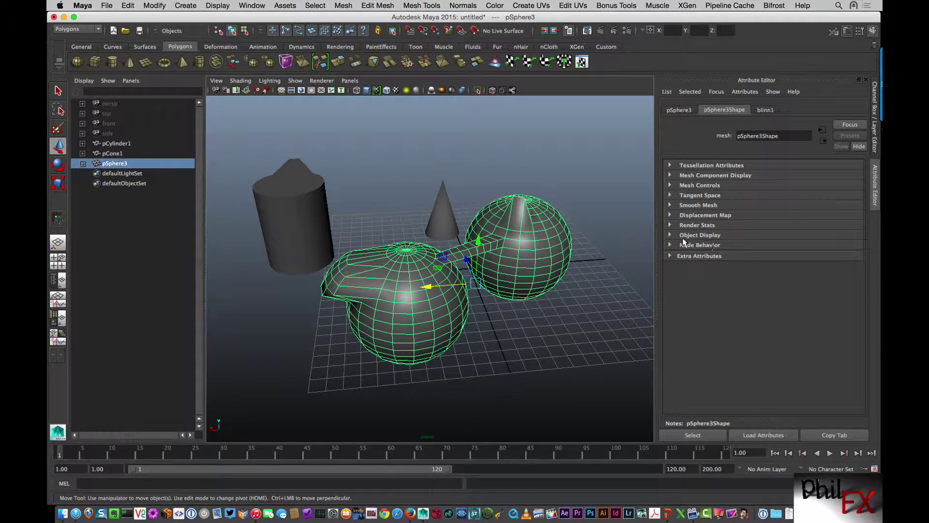
pyautogui.click(677, 110)
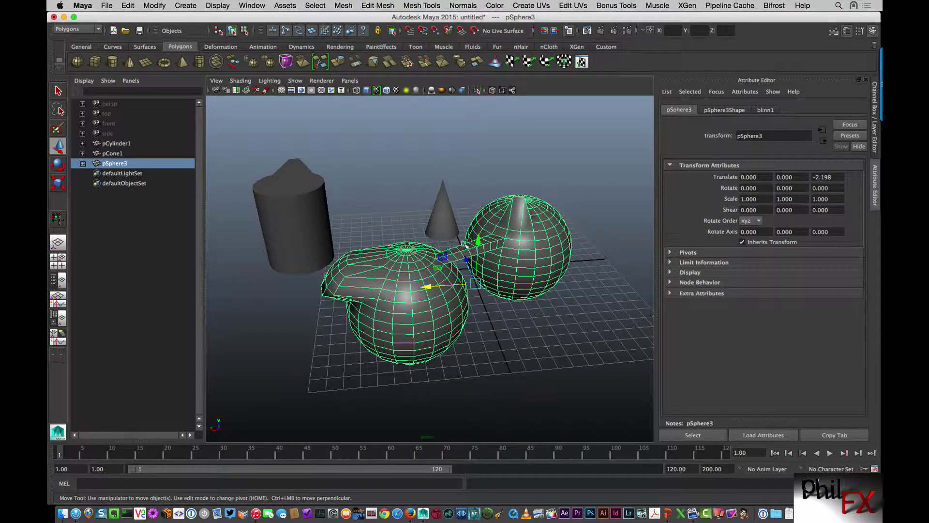
# Bring back the Channel Box and switch pSphere3 to edge selection mode
pyautogui.keyDown('alt'); pyautogui.moveTo(432, 235); pyautogui.dragTo(561, 240); pyautogui.keyUp('alt')
pyautogui.click(874, 103)
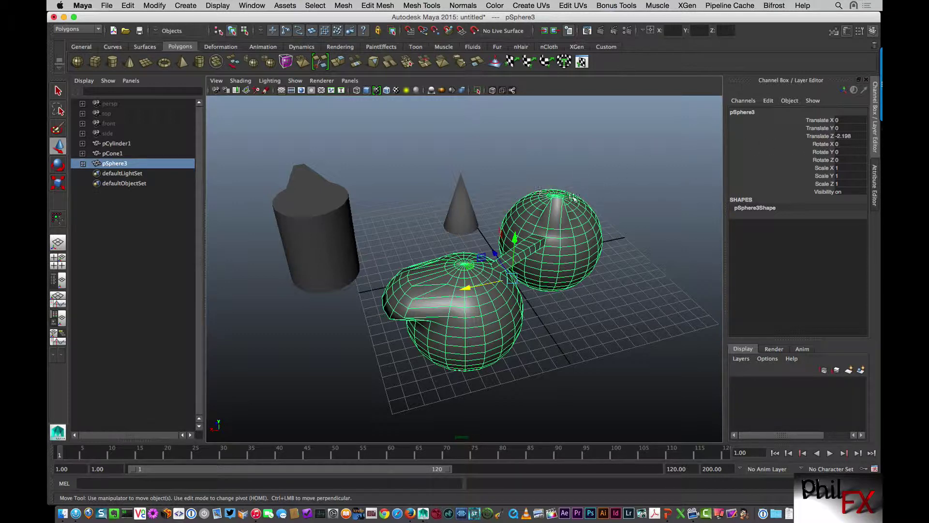
pyautogui.moveTo(560, 203); pyautogui.dragTo(560, 181, button='right')
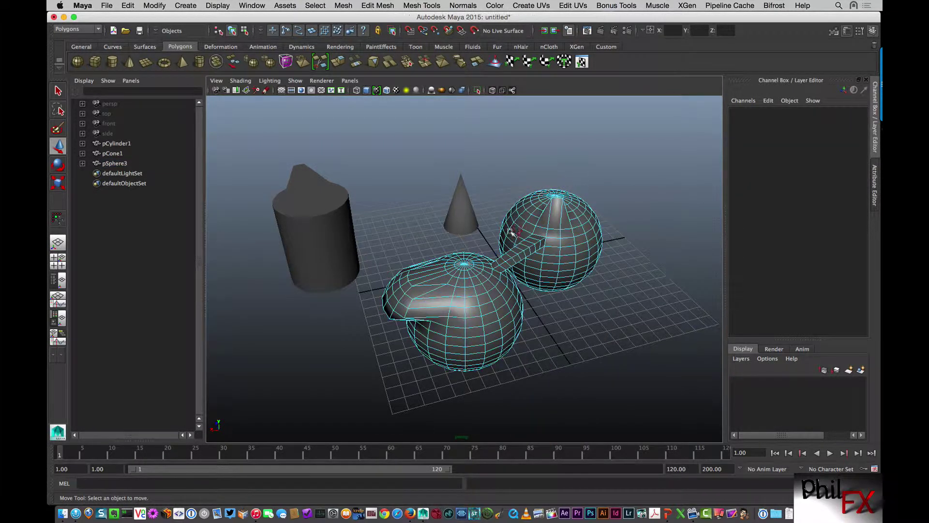
# Select an edge on the right sphere, switch to Multi mode, and select three faces
pyautogui.click(560, 214)
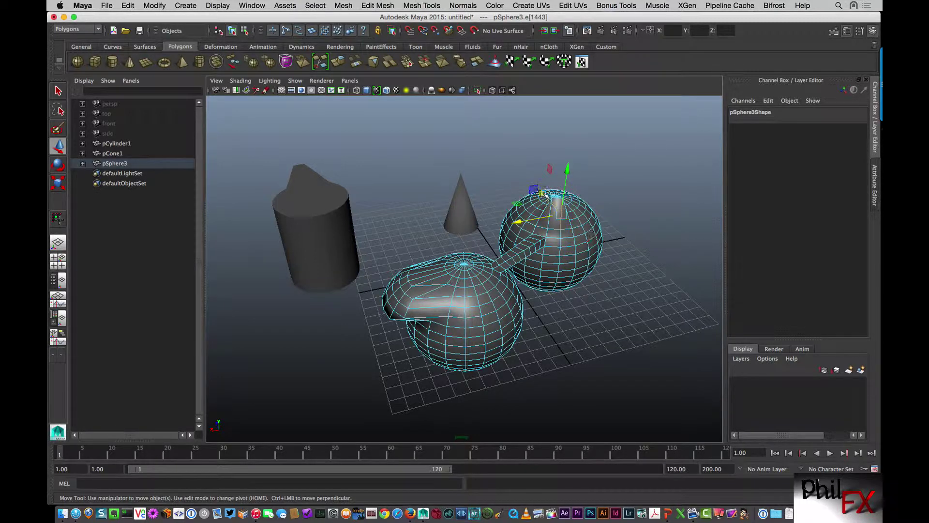
pyautogui.moveTo(560, 259); pyautogui.dragTo(597, 272, button='right')
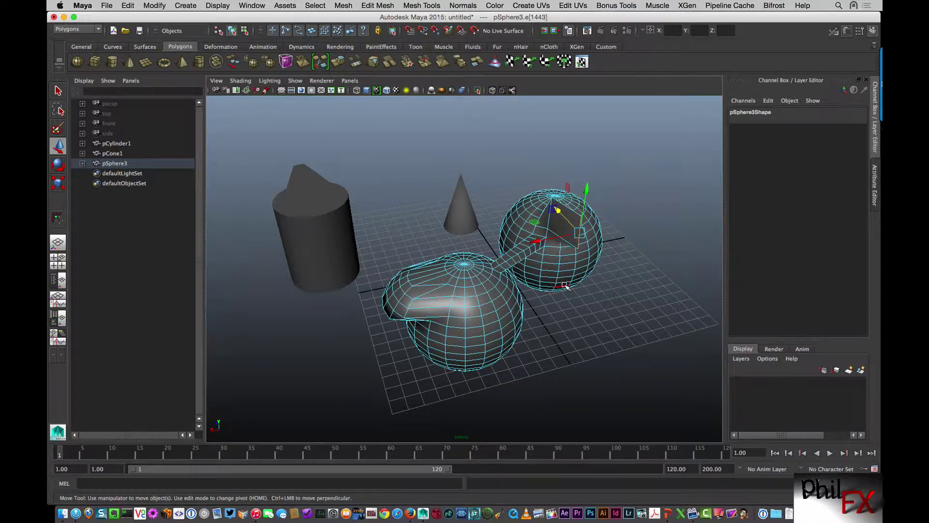
pyautogui.keyDown('alt'); pyautogui.moveTo(565, 286); pyautogui.dragTo(462, 282); pyautogui.keyUp('alt')
pyautogui.keyDown('alt'); pyautogui.moveTo(462, 282); pyautogui.dragTo(517, 252, button='right'); pyautogui.keyUp('alt')
pyautogui.click(498, 246)
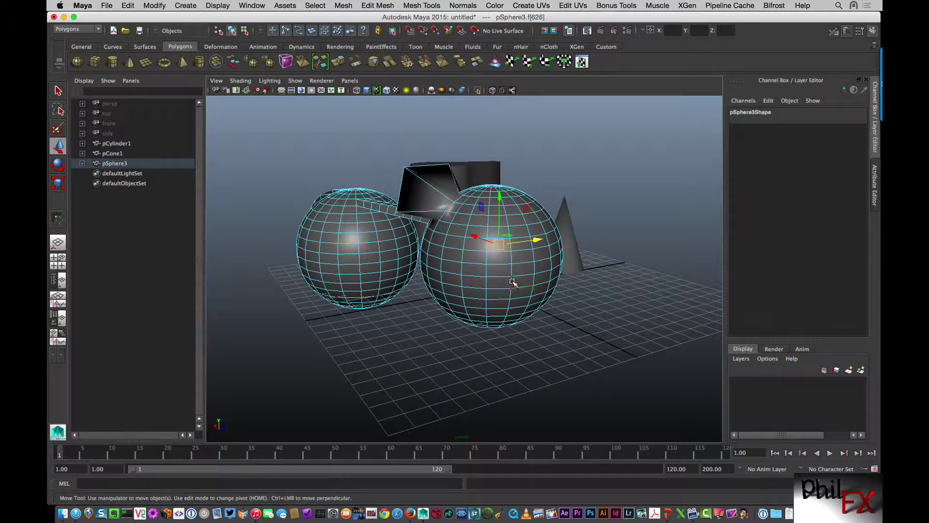
pyautogui.keyDown('shift'); pyautogui.click(517, 299); pyautogui.keyUp('shift')
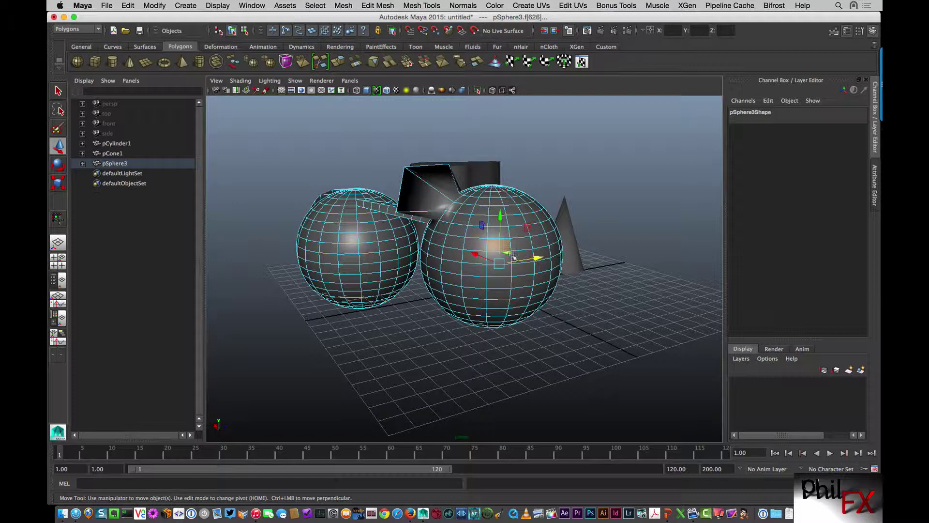
pyautogui.keyDown('shift'); pyautogui.click(459, 263); pyautogui.keyUp('shift')
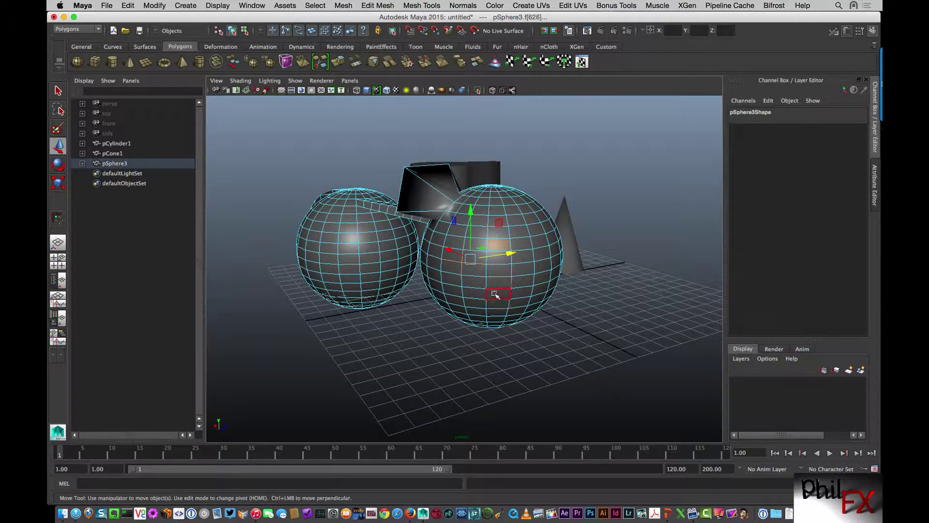
# Set the status line selection to Components, masked to faces only
pyautogui.keyDown('alt'); pyautogui.moveTo(491, 302); pyautogui.dragTo(425, 300); pyautogui.keyUp('alt')
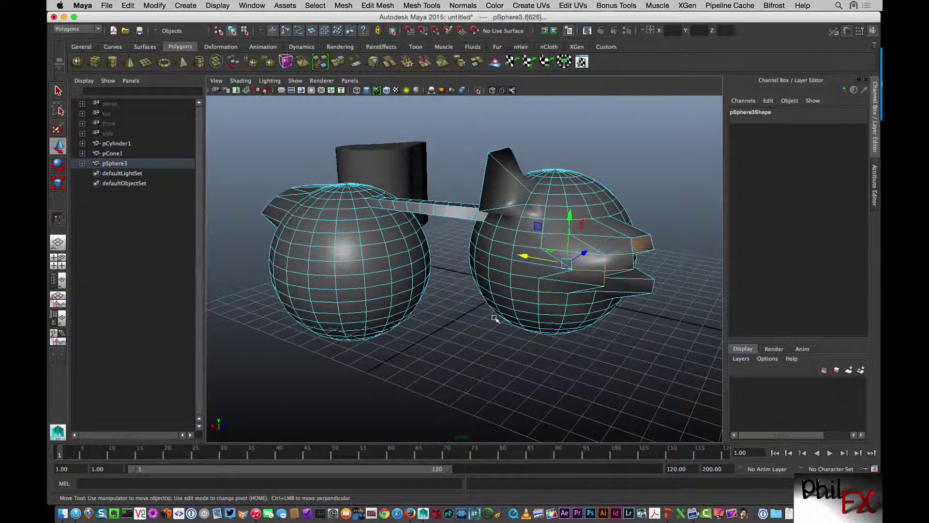
pyautogui.click(244, 31)
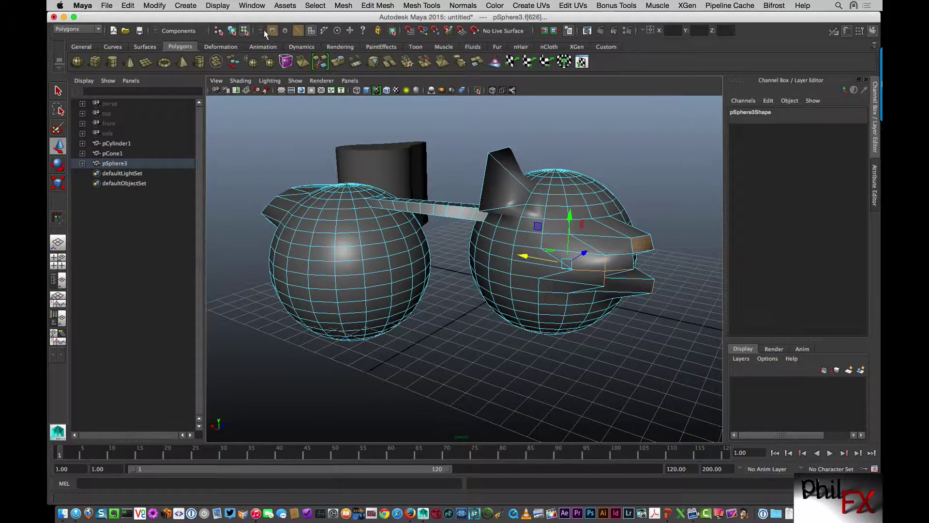
pyautogui.click(311, 31)
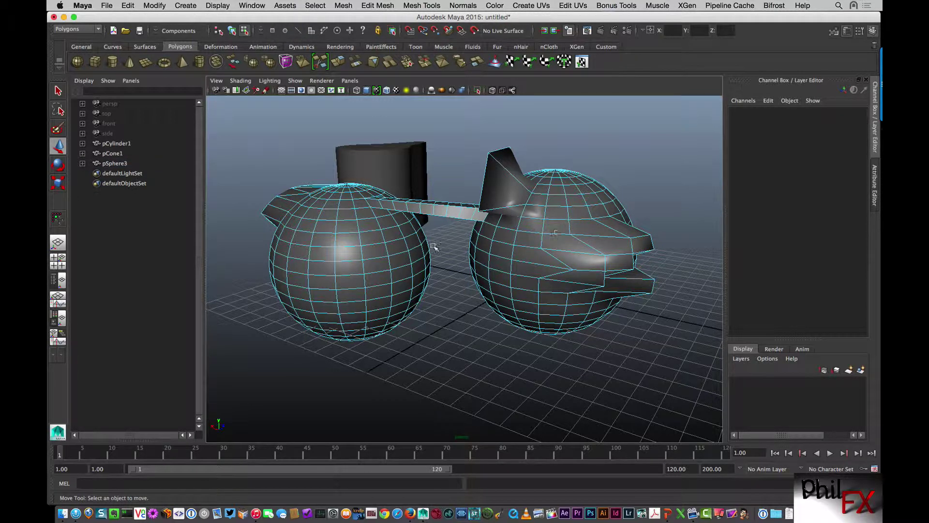
# Switch to Multi mode and marquee-select a ring of edges at the left sphere's bottom
pyautogui.rightClick(389, 243)
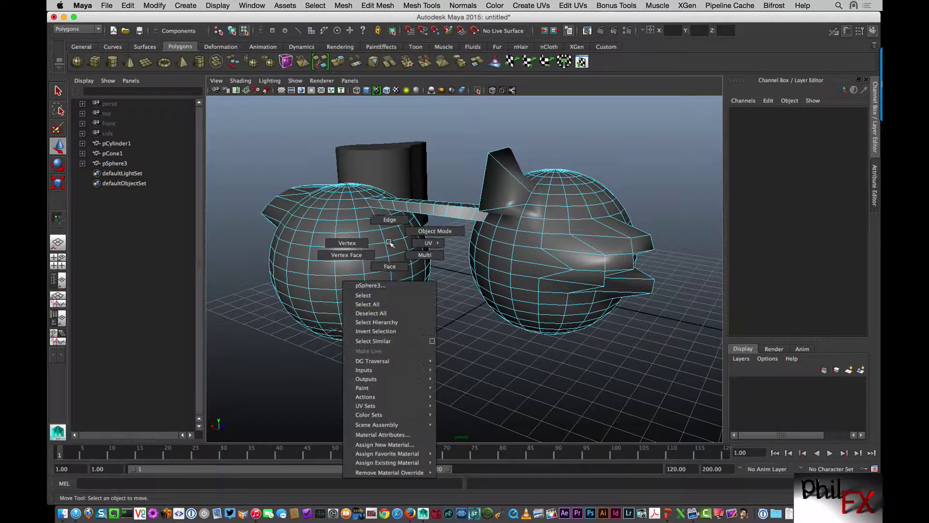
pyautogui.click(424, 254)
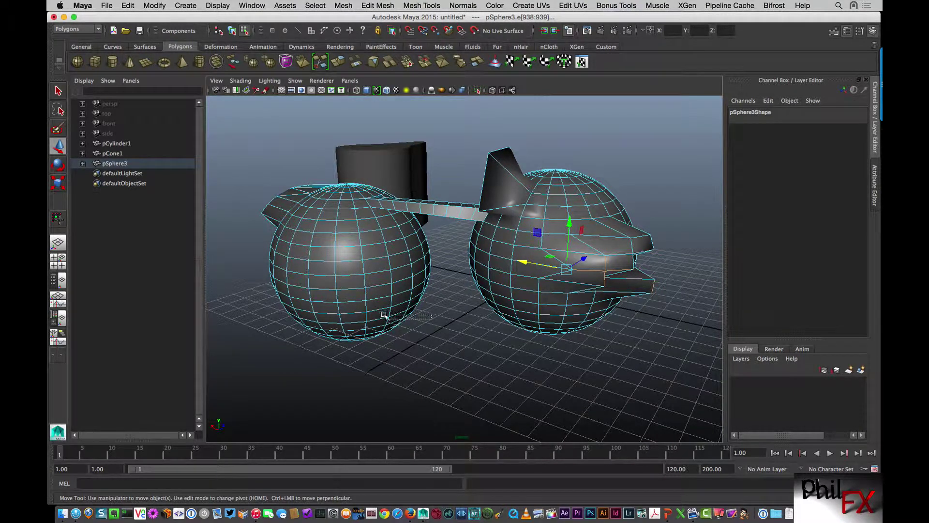
pyautogui.moveTo(432, 314); pyautogui.dragTo(330, 347)
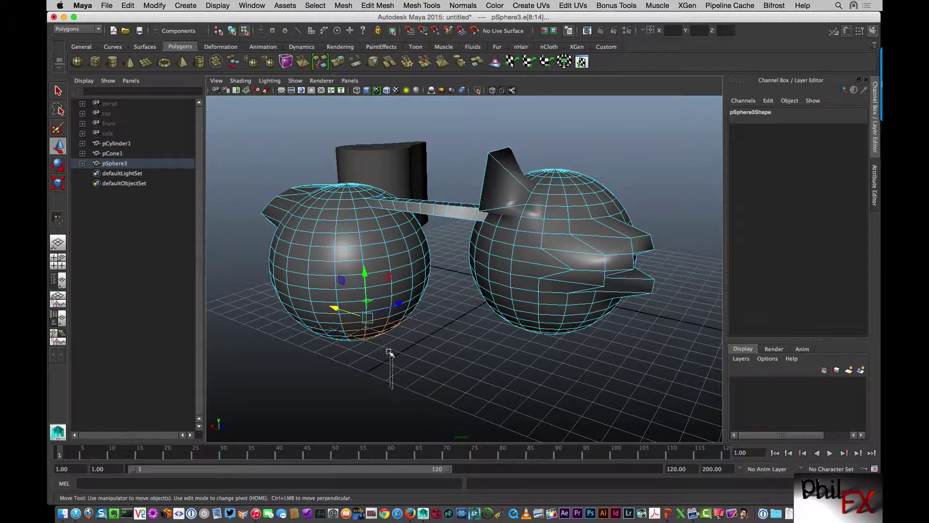
pyautogui.keyDown('alt'); pyautogui.moveTo(376, 323); pyautogui.dragTo(506, 239); pyautogui.keyUp('alt')
pyautogui.keyDown('alt'); pyautogui.moveTo(525, 193); pyautogui.dragTo(596, 229); pyautogui.keyUp('alt')
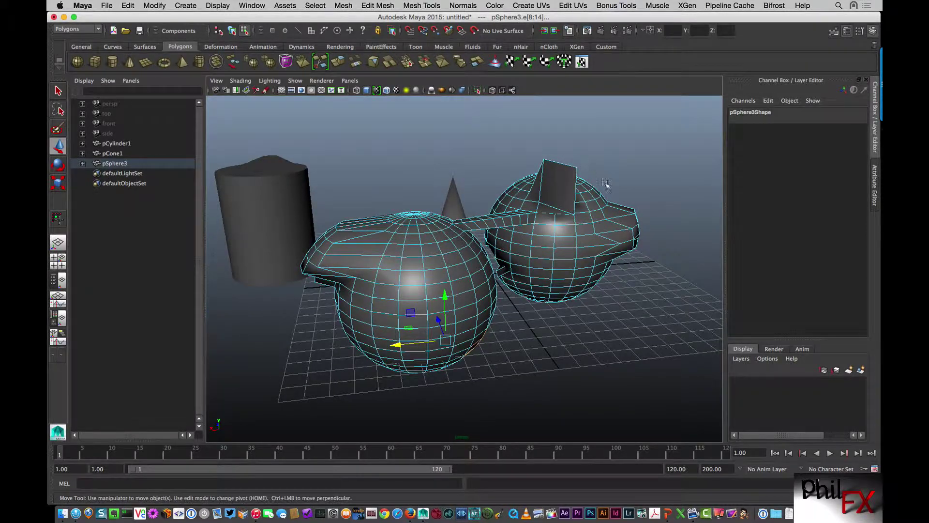